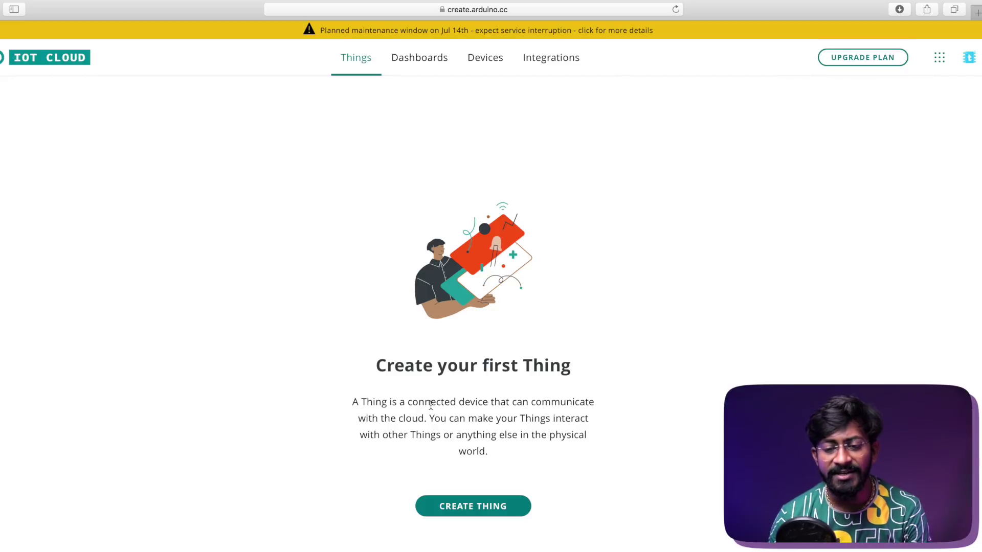
Create a new Thing and add a variable named Relay1 of type Light
left_click(457, 509)
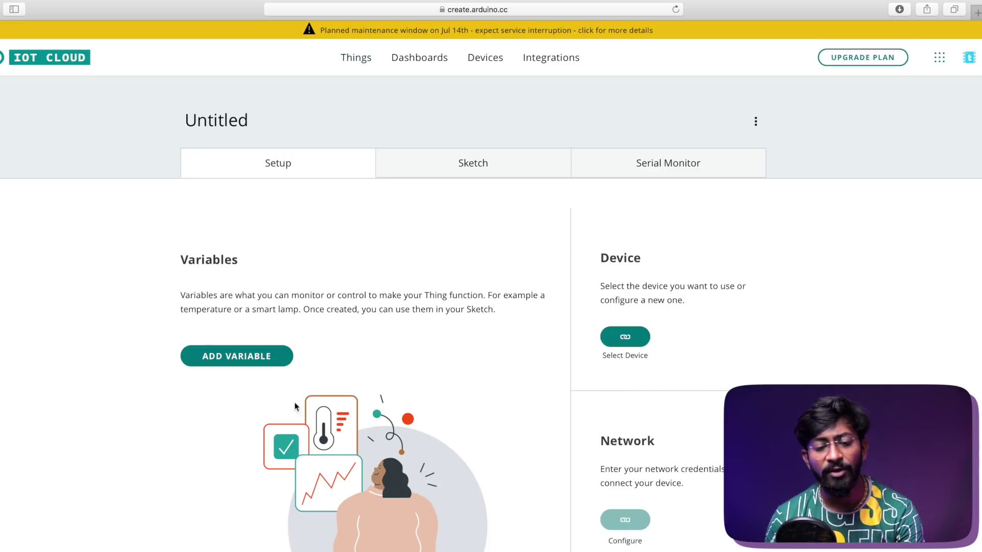
left_click(254, 362)
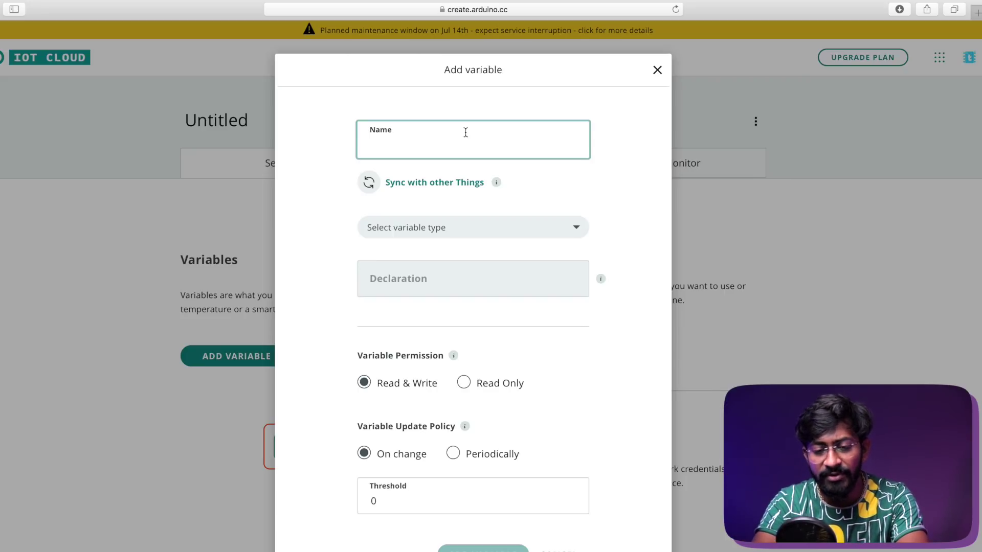
type("Relay1")
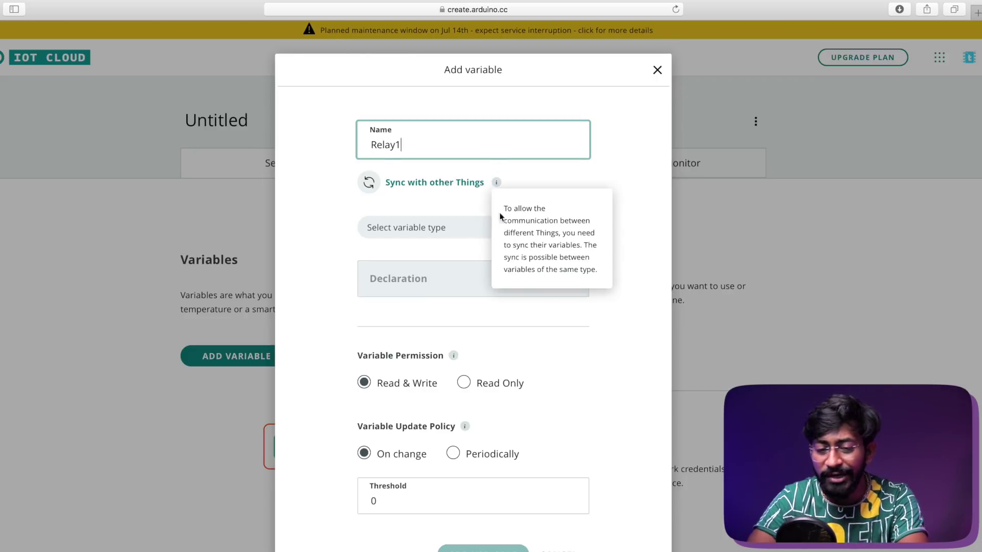
left_click(433, 226)
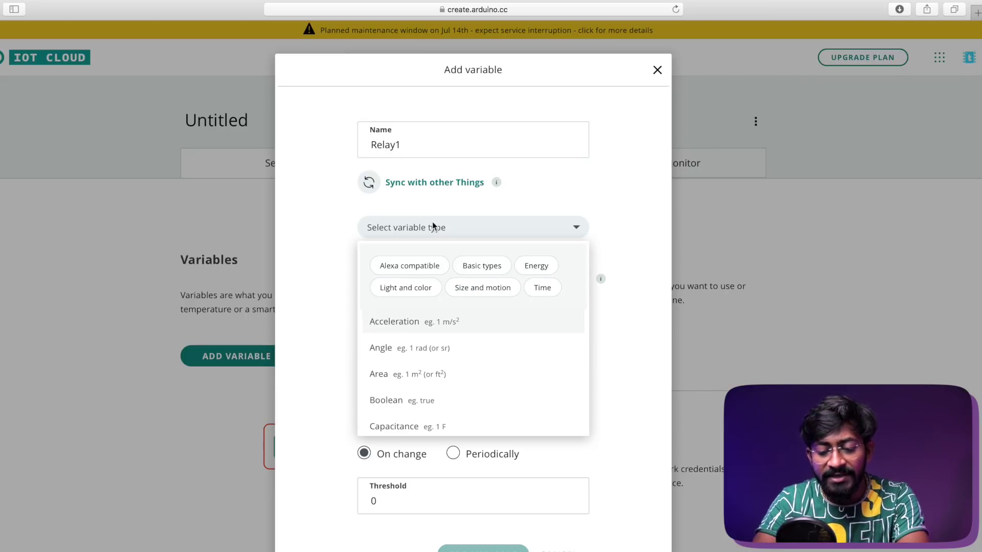
type("light")
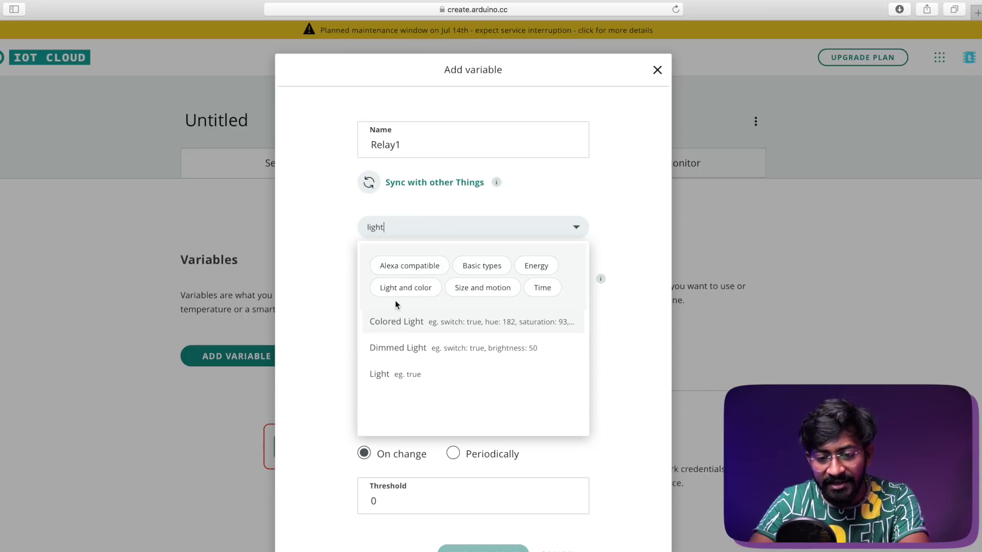
left_click(398, 373)
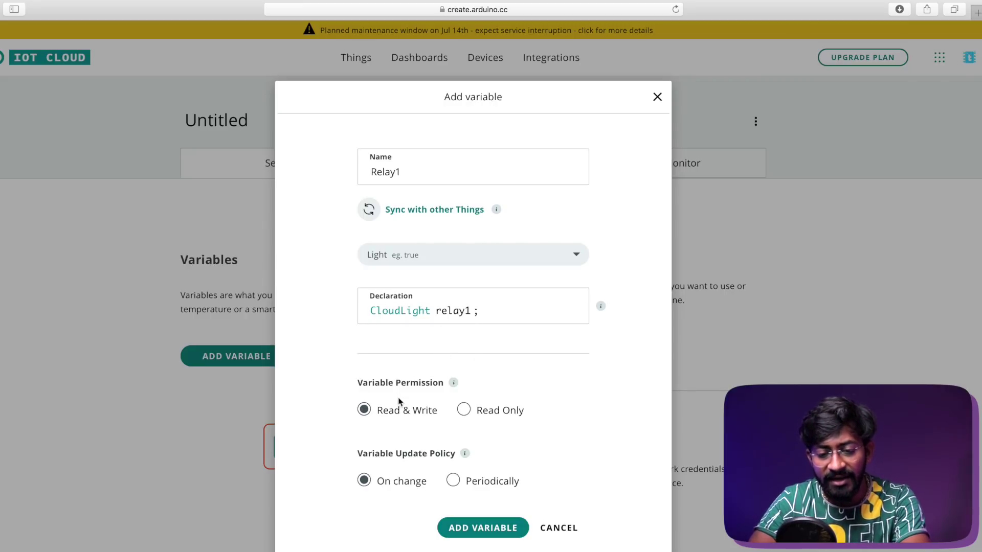
left_click(486, 531)
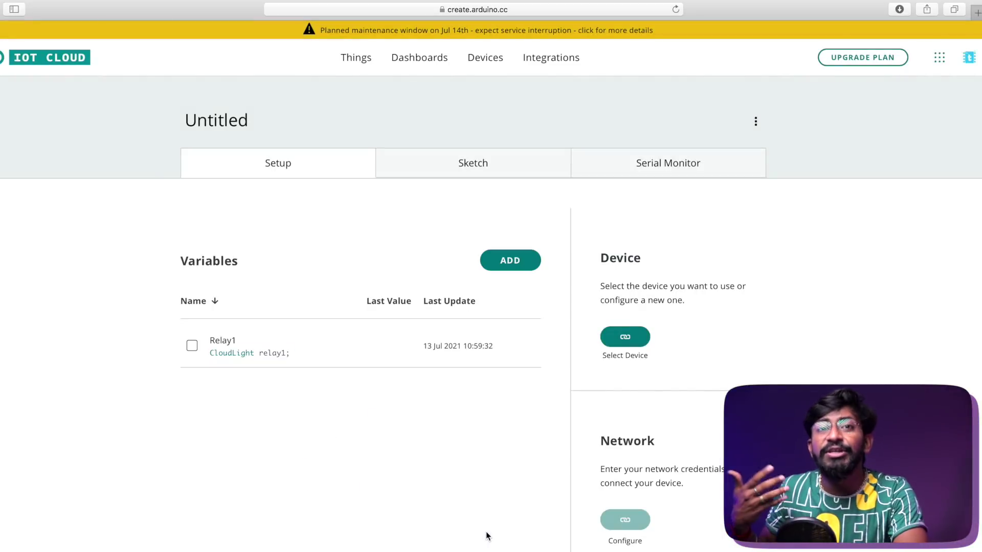
Add a second variable named Relay2 of type Light to the Thing
left_click(510, 261)
type("Relay2")
left_click(473, 227)
type("light")
left_click(377, 372)
left_click(483, 550)
Add a third variable named Relay3 of type Light to the Thing
left_click(510, 260)
type("Relay3")
left_click(473, 227)
left_click(377, 373)
left_click(484, 550)
Add a fourth variable named Relay4 of type Light to the Thing
left_click(510, 260)
type("Relay4")
left_click(473, 227)
left_click(483, 550)
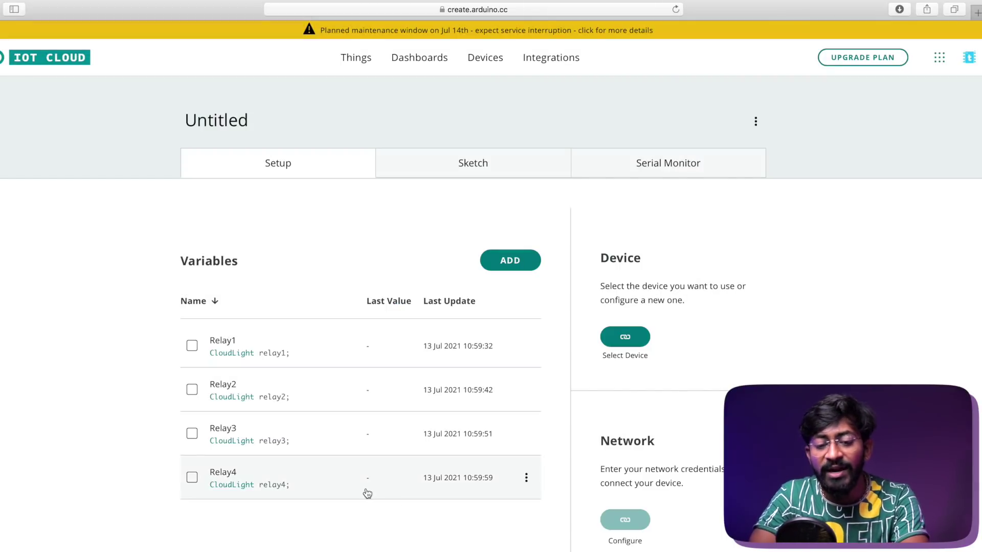
Add a variable named Fan of type Dimmed Light, keeping the default permission and update policy
left_click(530, 257)
type("Fan")
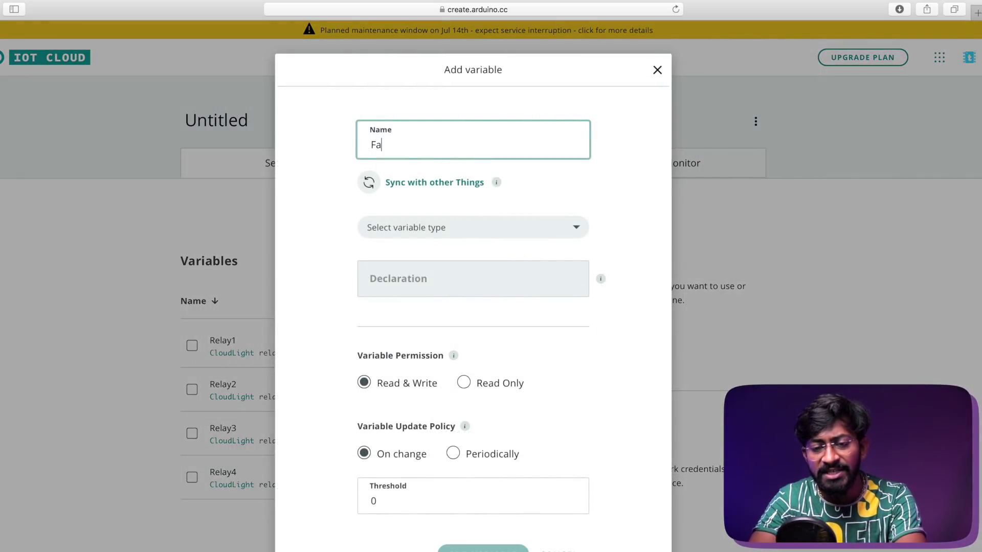
left_click(454, 228)
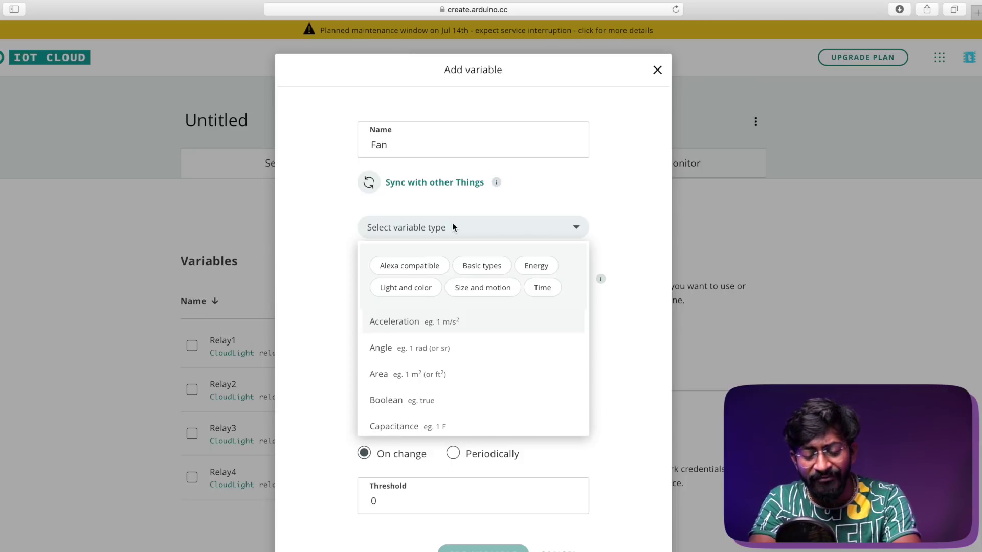
type("fan")
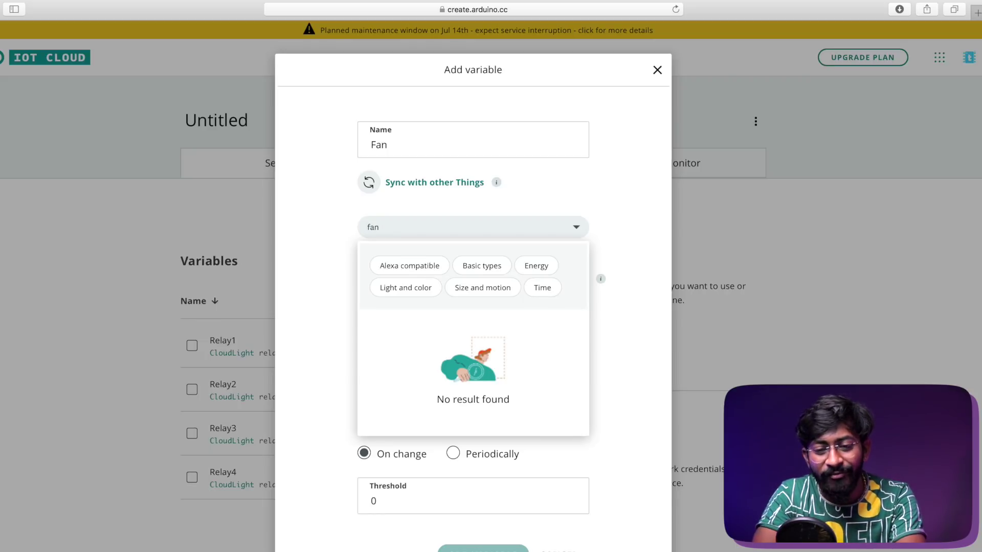
key("BackSpace")
key("BackSpace")
key("BackSpace")
type("light")
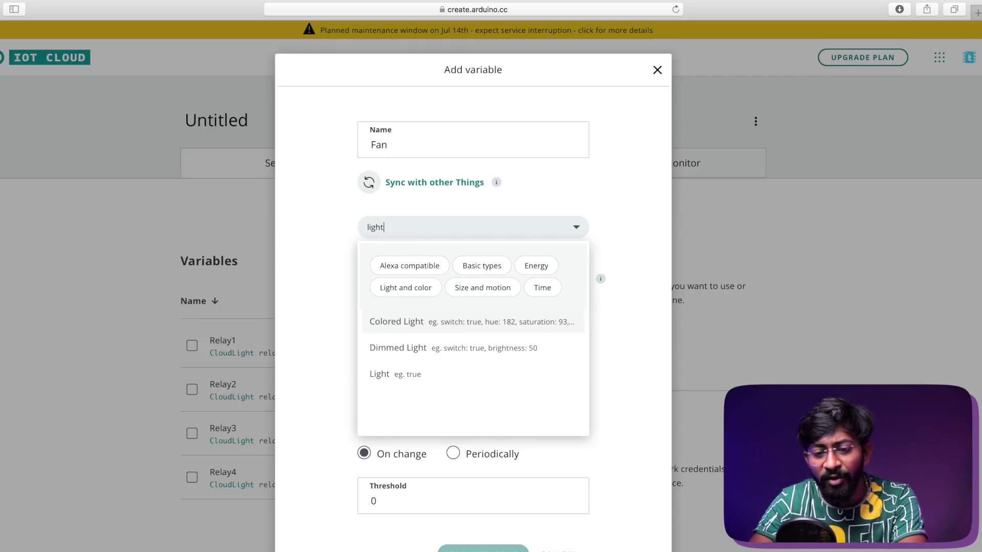
left_click(410, 351)
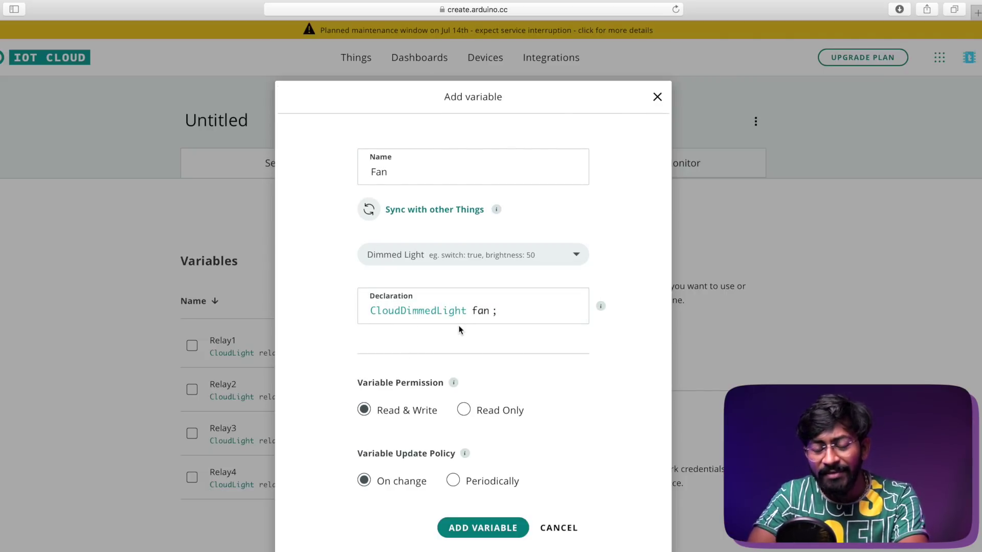
left_click(476, 527)
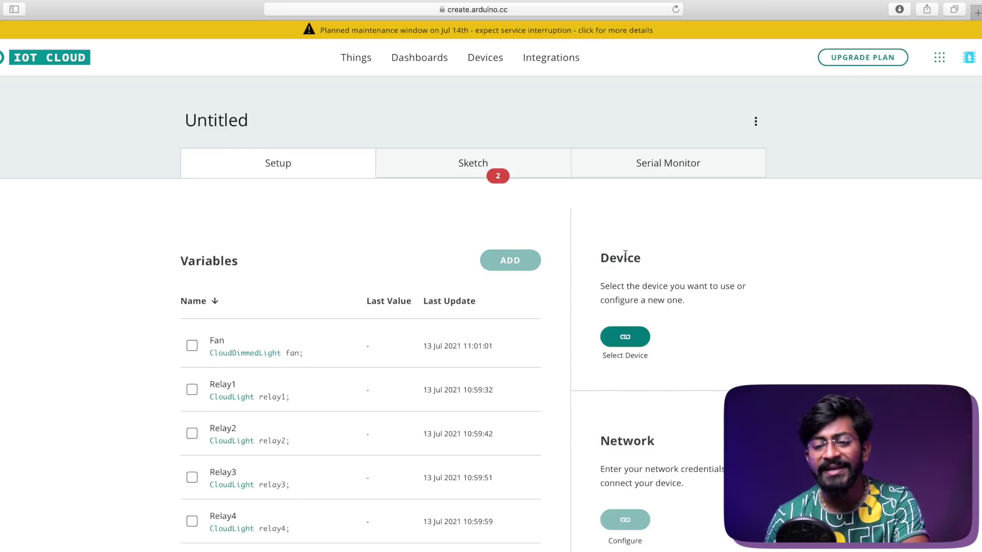
Start setting up a new 3rd party device for the Thing, with type ESP32 and model DOIT ESP32 DEVKIT V1
left_click(629, 338)
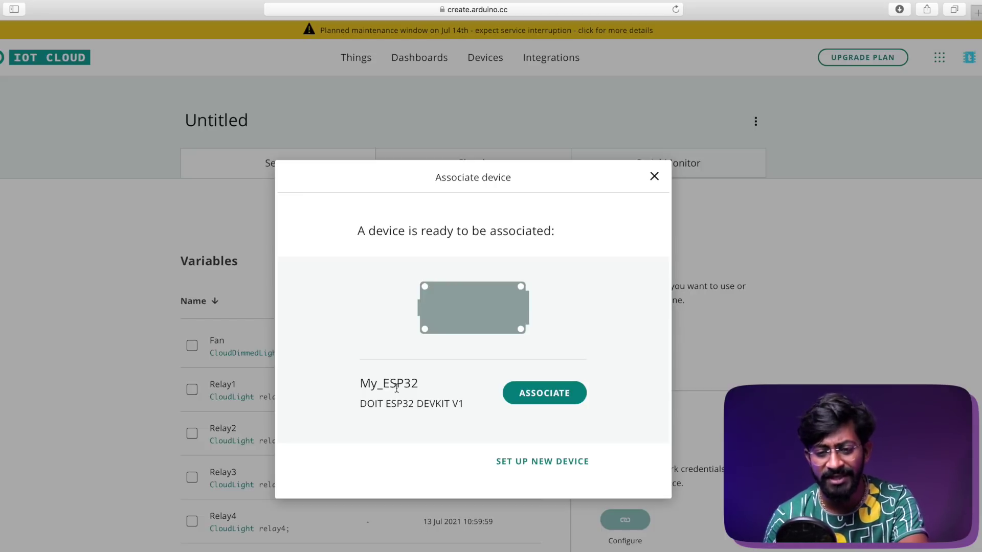
left_click(521, 463)
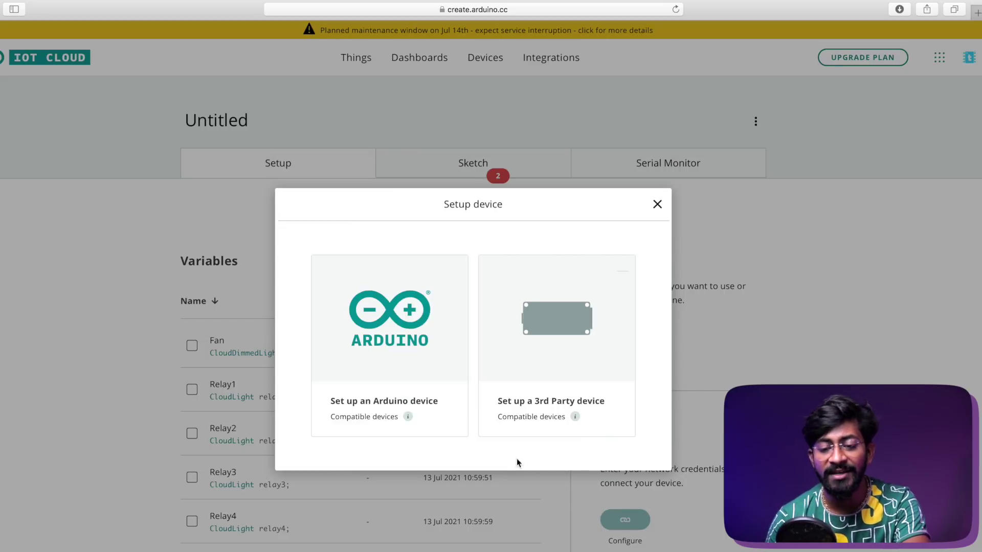
left_click(528, 433)
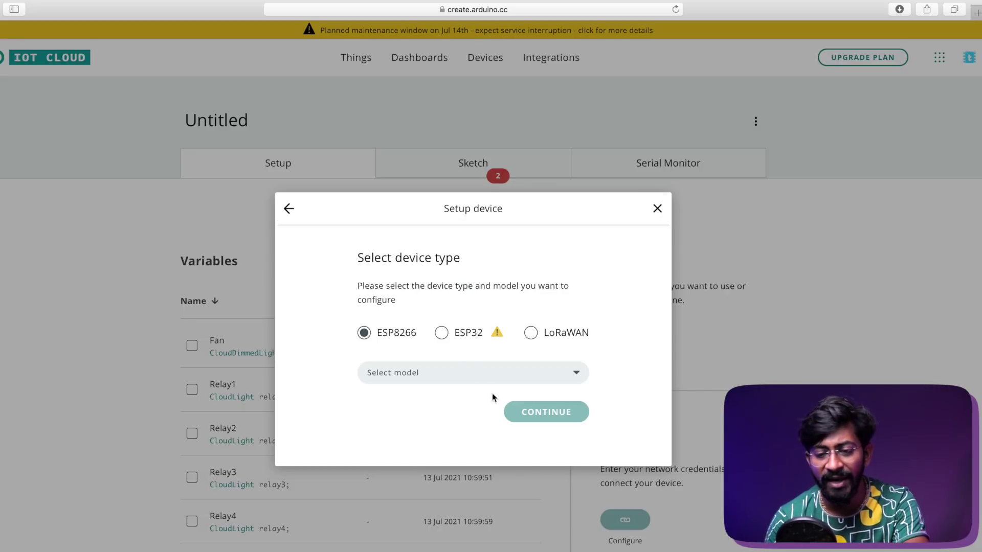
left_click(442, 335)
left_click(449, 373)
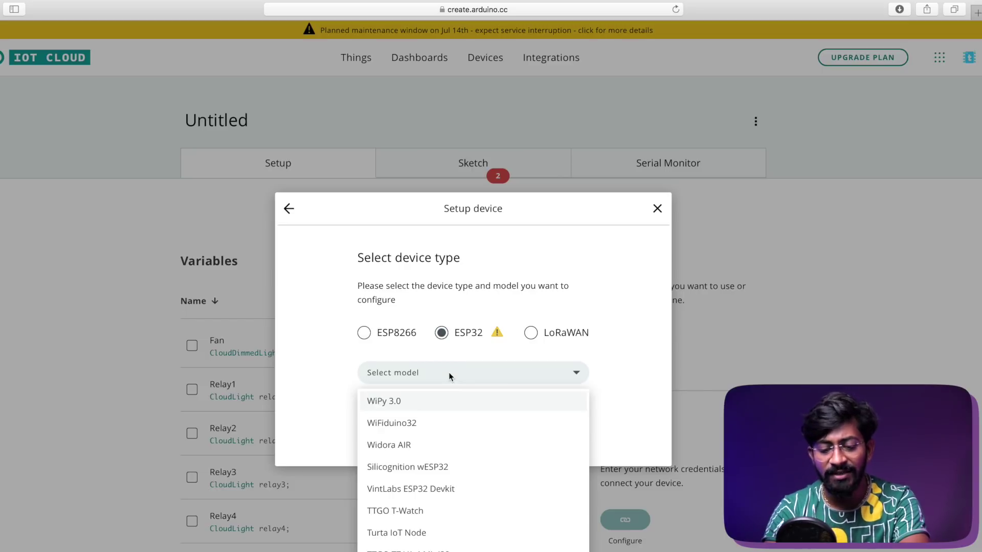
type("devkit")
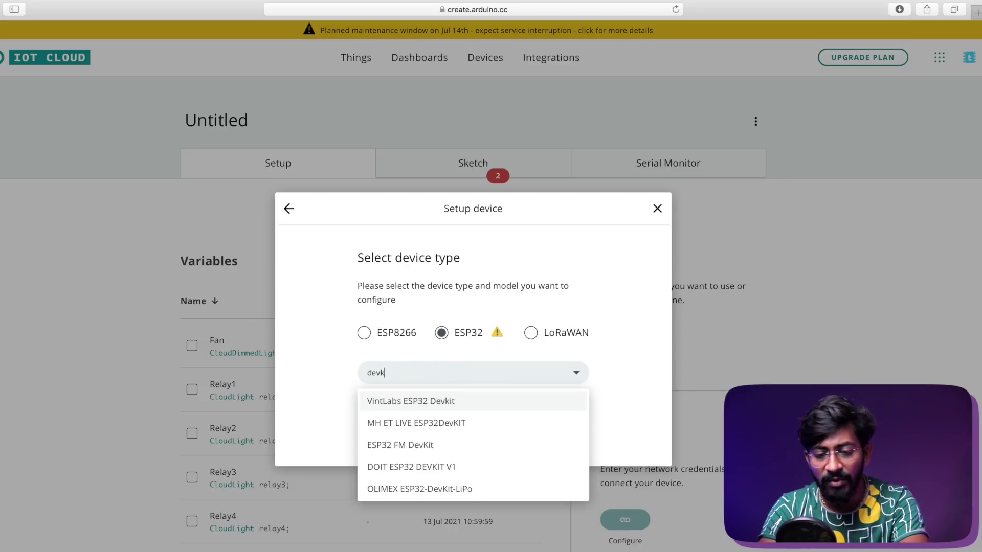
left_click(419, 468)
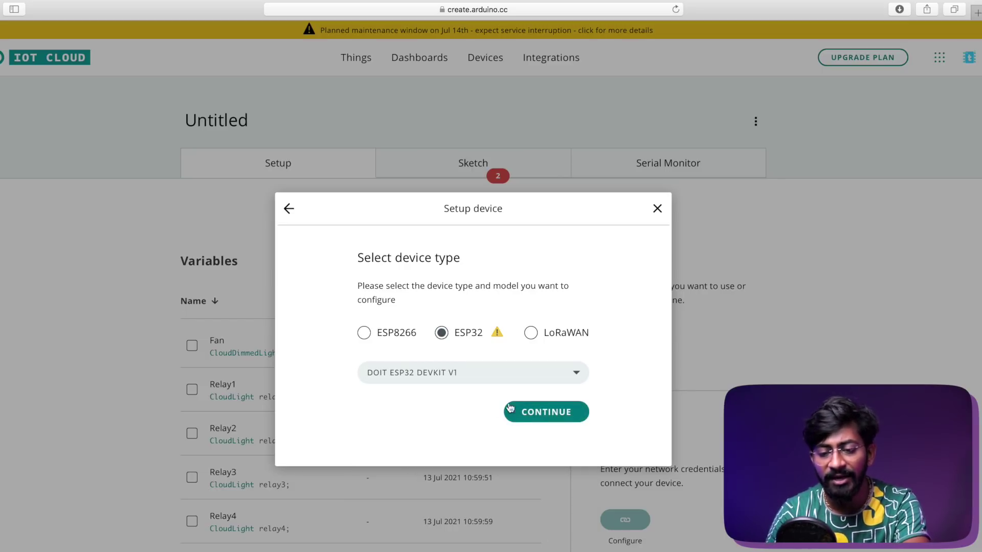
left_click(527, 411)
Name the new device All_in_one and continue to its credentials
double_click(442, 419)
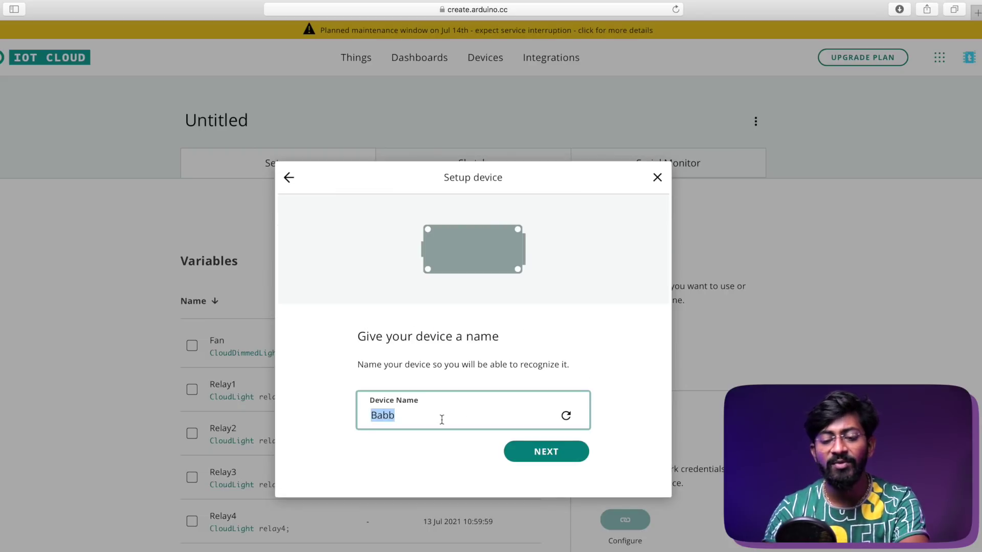
type("All in Chi")
key("BackSpace")
key("BackSpace")
key("BackSpace")
key("BackSpace")
key("BackSpace")
key("BackSpace")
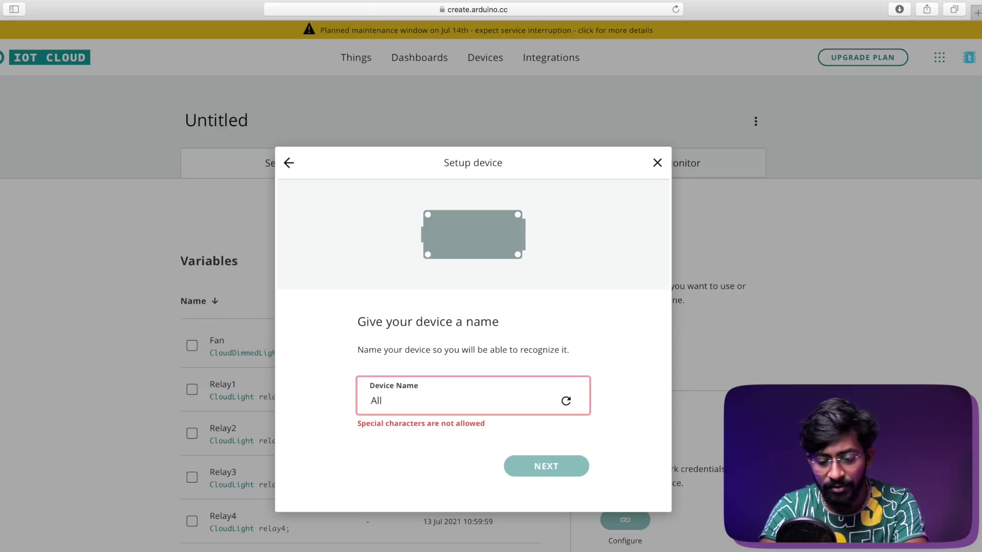
key("BackSpace")
type("_in_one")
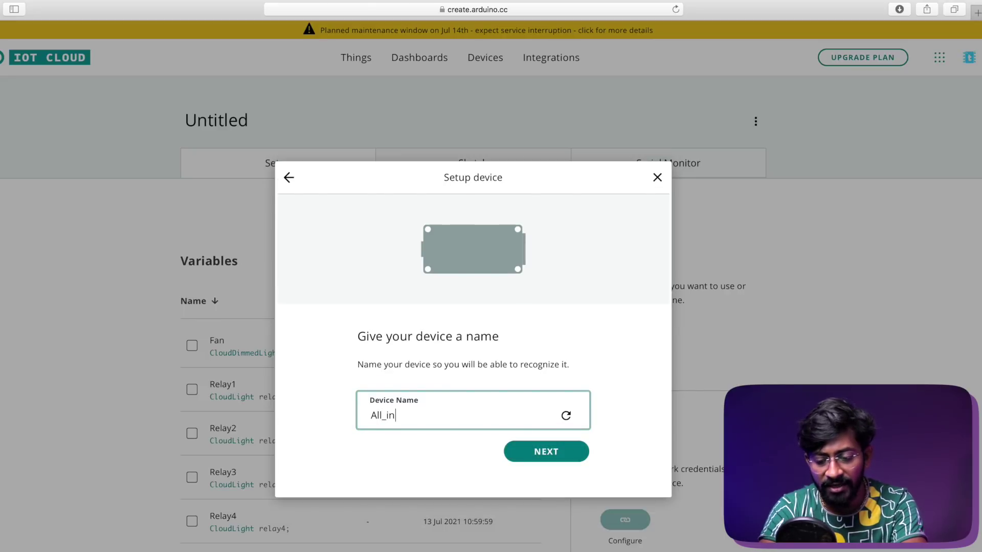
key("BackSpace")
key("BackSpace")
type("ne")
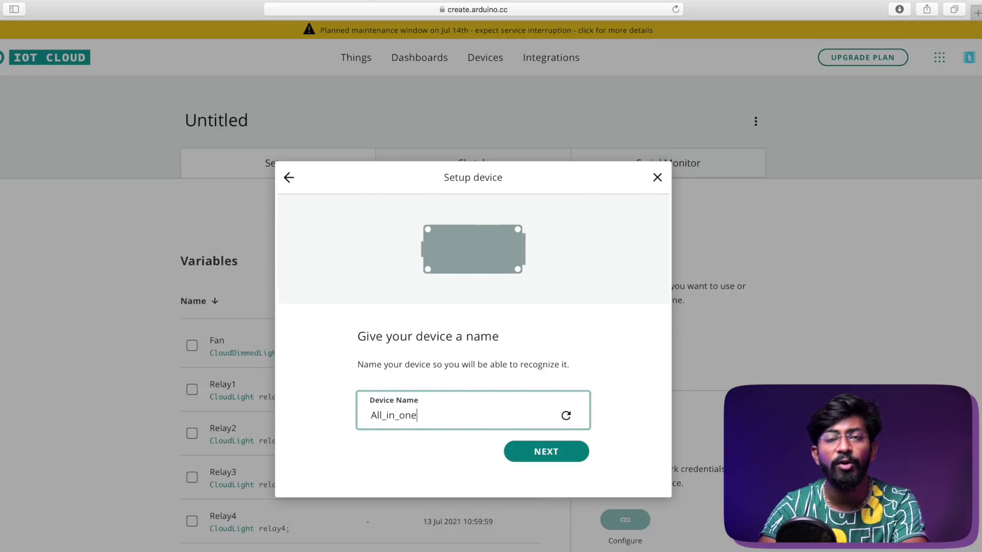
left_click(546, 454)
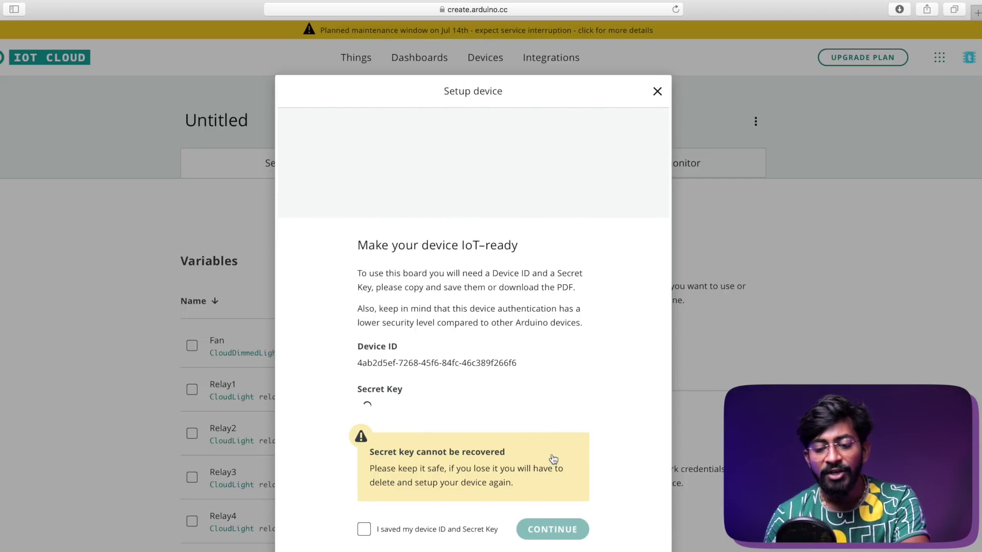
Acknowledge that the device ID and secret key are saved and finish the device setup
mouse_move(394, 398)
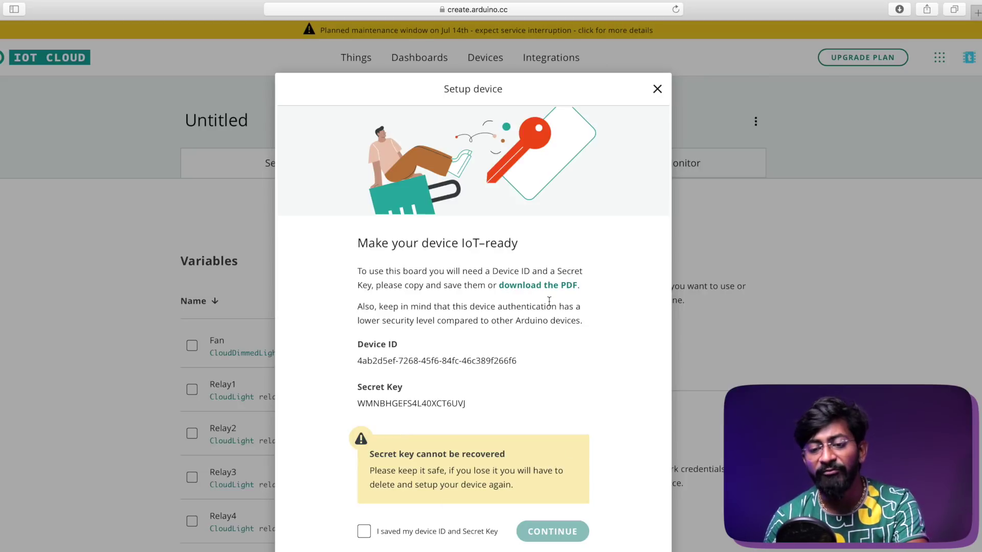
left_click(364, 532)
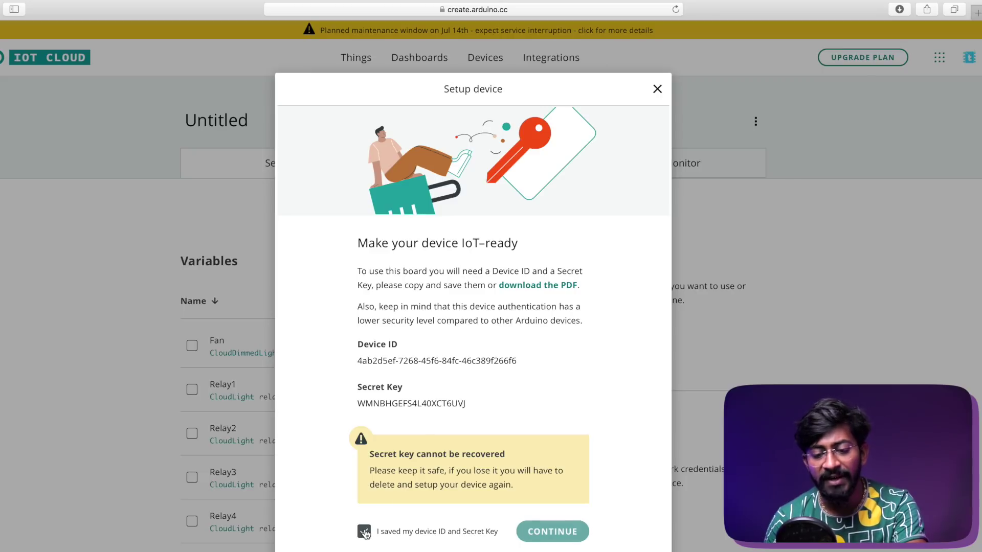
left_click(562, 532)
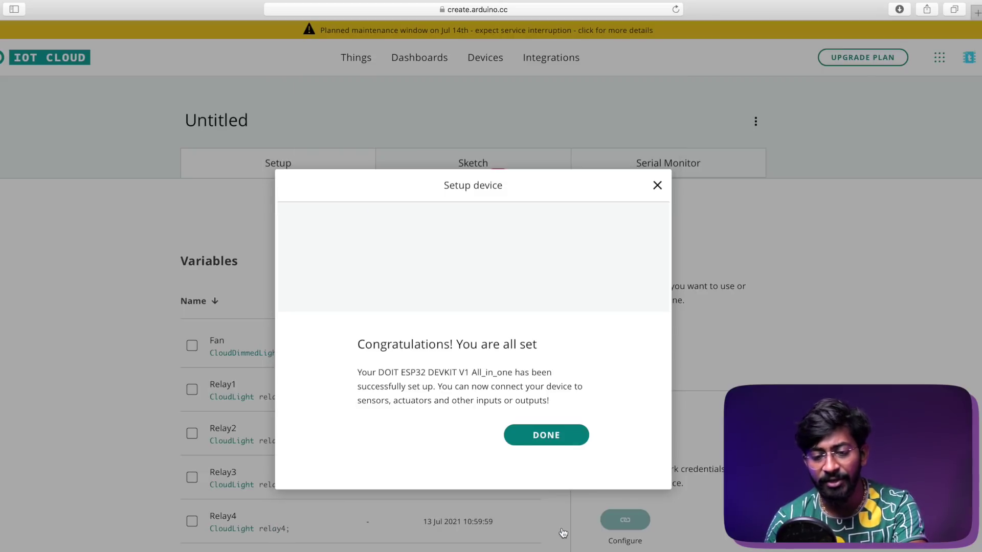
left_click(575, 439)
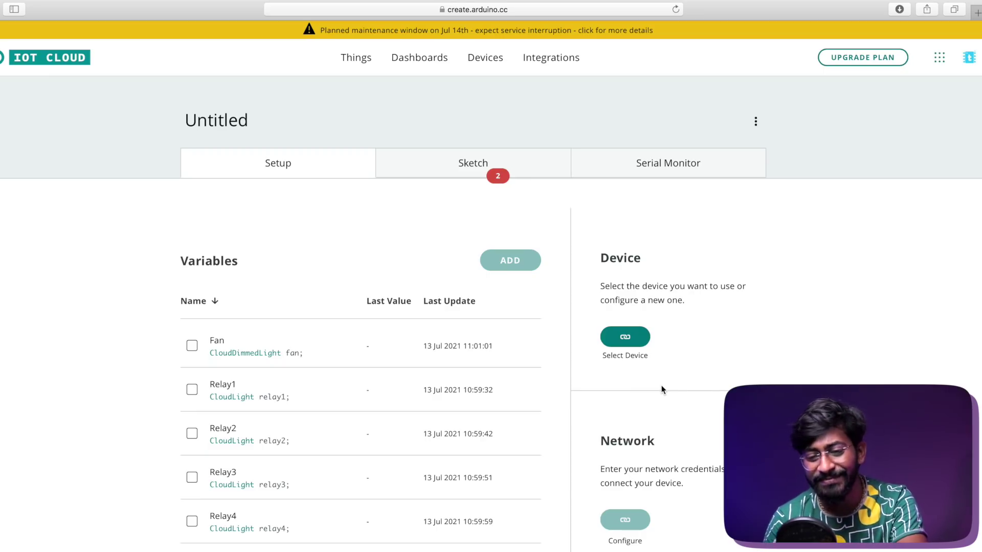
Open the Thing's network configuration and enter the network name SmS_jiofi and the Wi-Fi password
scroll(663, 390, "down", 3)
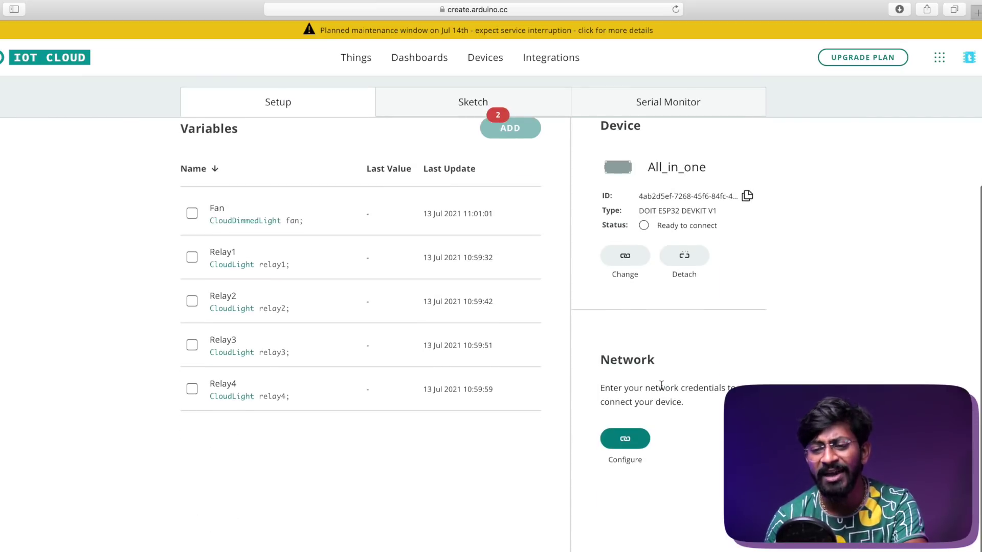
left_click(625, 444)
left_click(452, 295)
type("SmS_jiog")
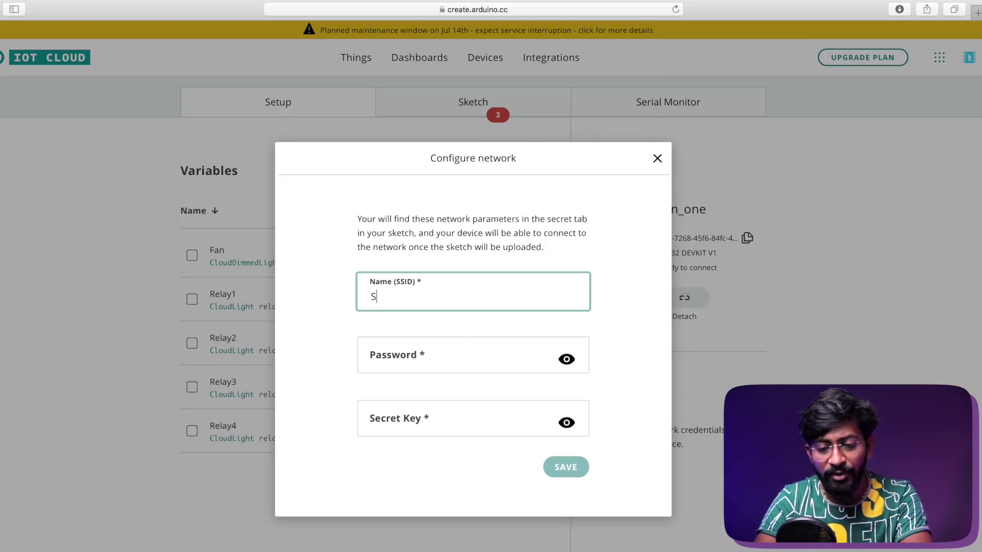
key("BackSpace")
type("fi")
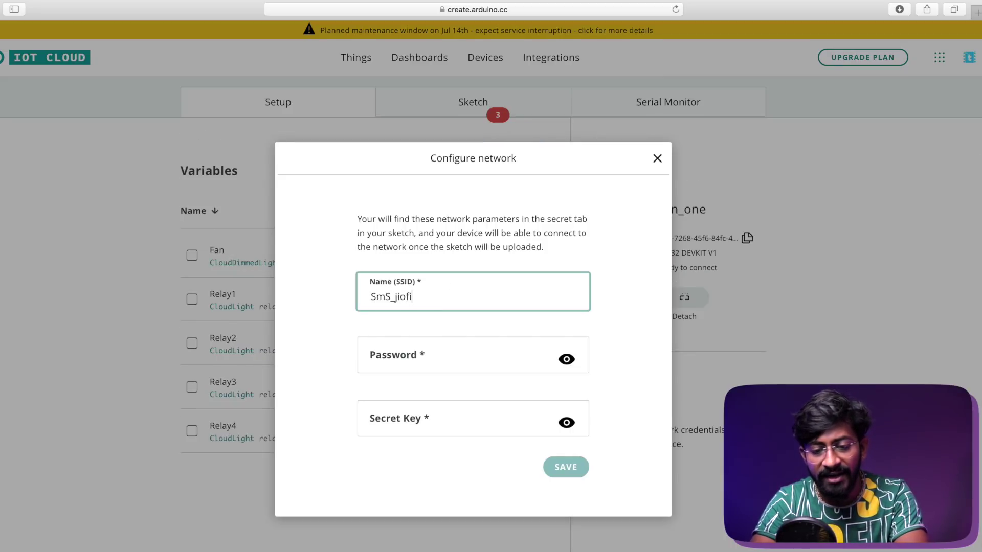
key("Tab")
type("••••••••••••")
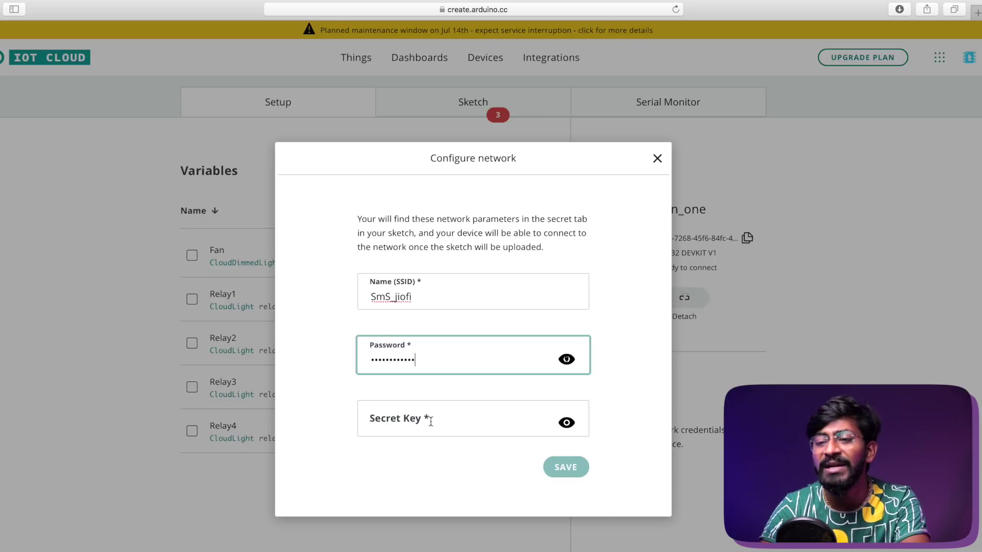
Open the downloaded Arduino Device Secret Key-6.pdf and copy the device's secret key from it
left_click(900, 9)
double_click(830, 69)
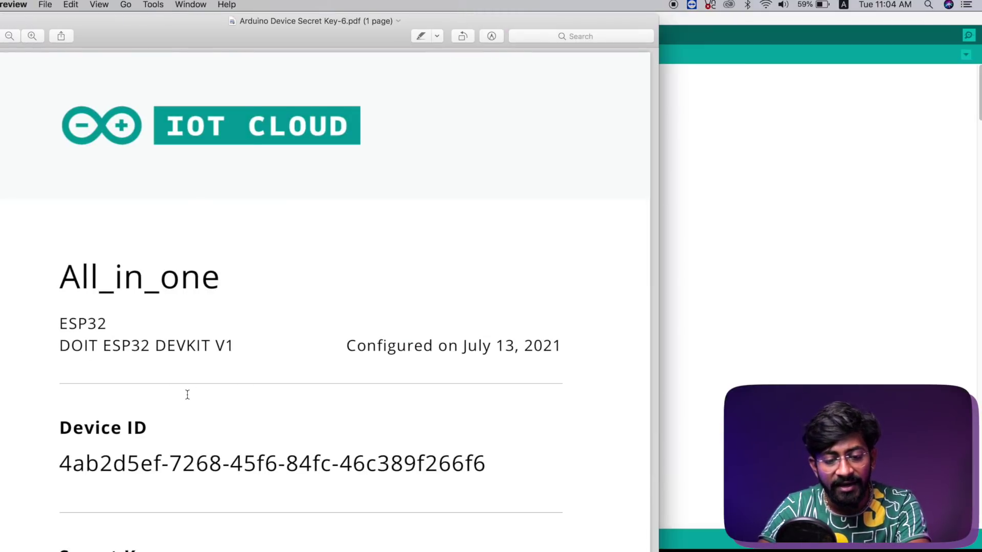
scroll(187, 394, "down", 5)
left_click_drag(353, 463, 54, 463)
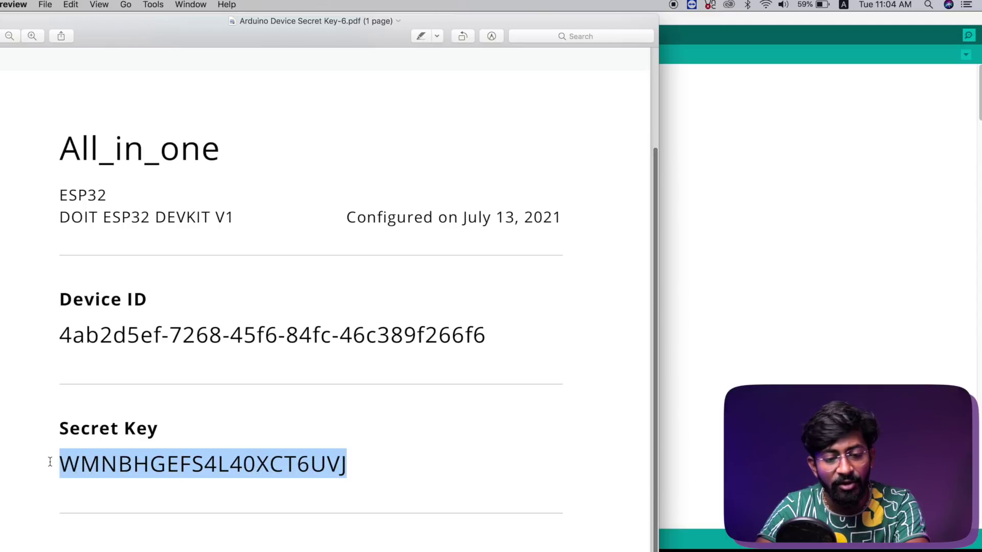
right_click(93, 465)
left_click(127, 496)
Return to the network configuration, paste the device's secret key into its field and save the credentials
key("ctrl+Right")
left_click(409, 418)
key("super+v")
left_click(579, 467)
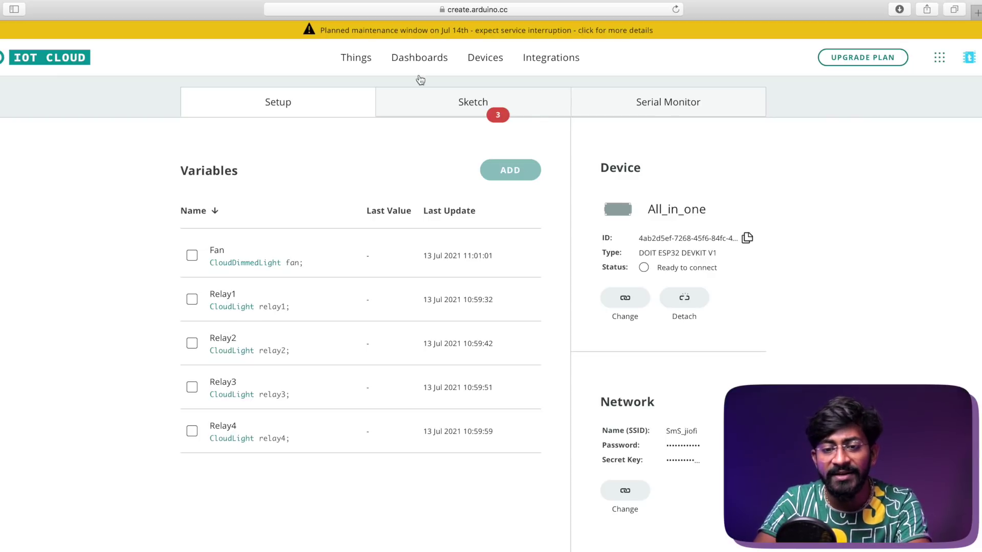
Build a new dashboard and switch it to edit mode
left_click(412, 57)
left_click(521, 82)
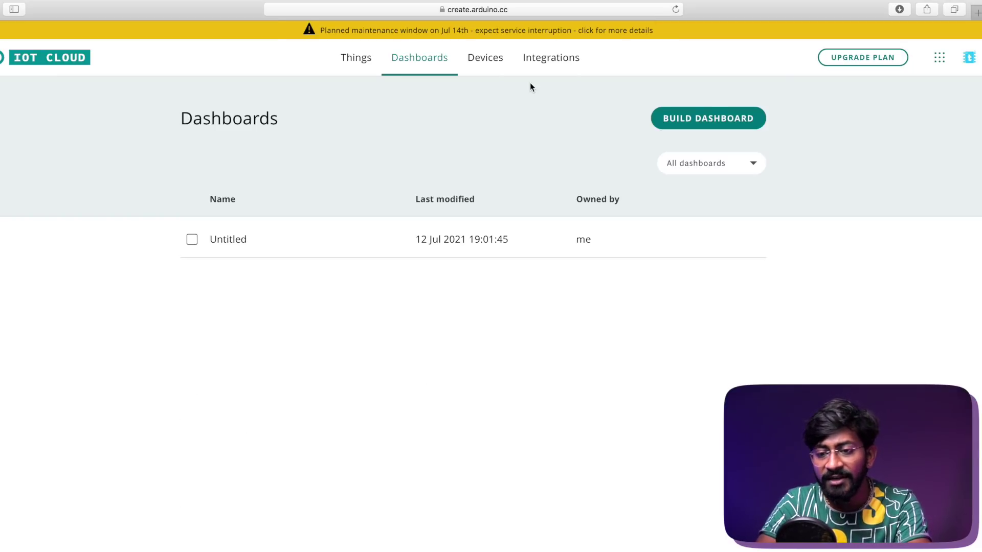
left_click(711, 126)
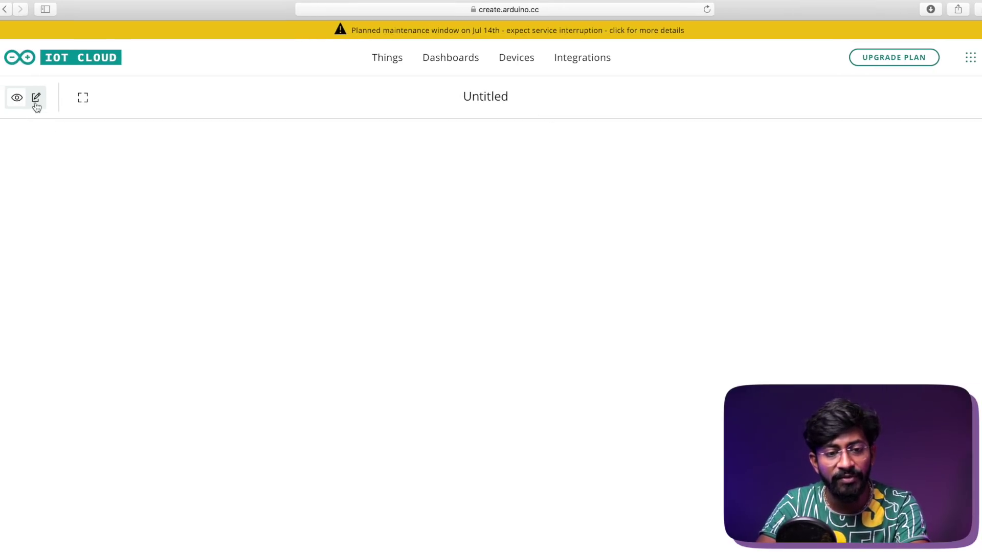
left_click(34, 104)
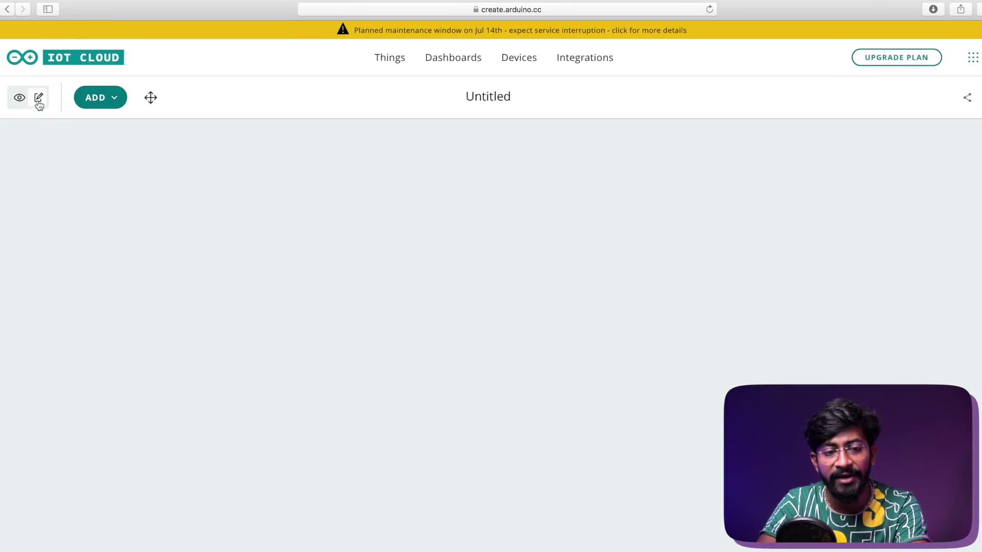
Add a switch widget named Relay1 to the dashboard and link it to the Thing's Relay1 variable
left_click(110, 98)
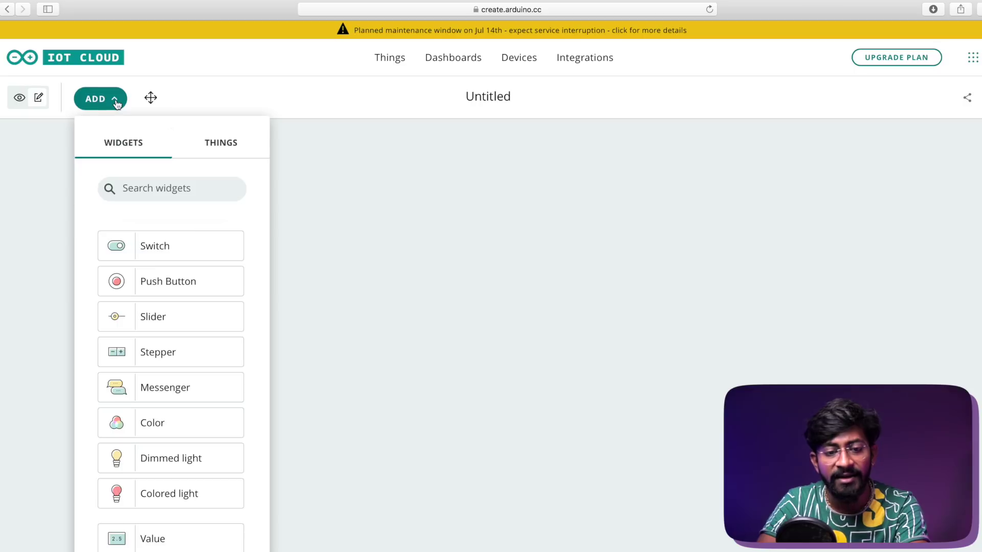
left_click(162, 247)
double_click(885, 103)
type("Relay1")
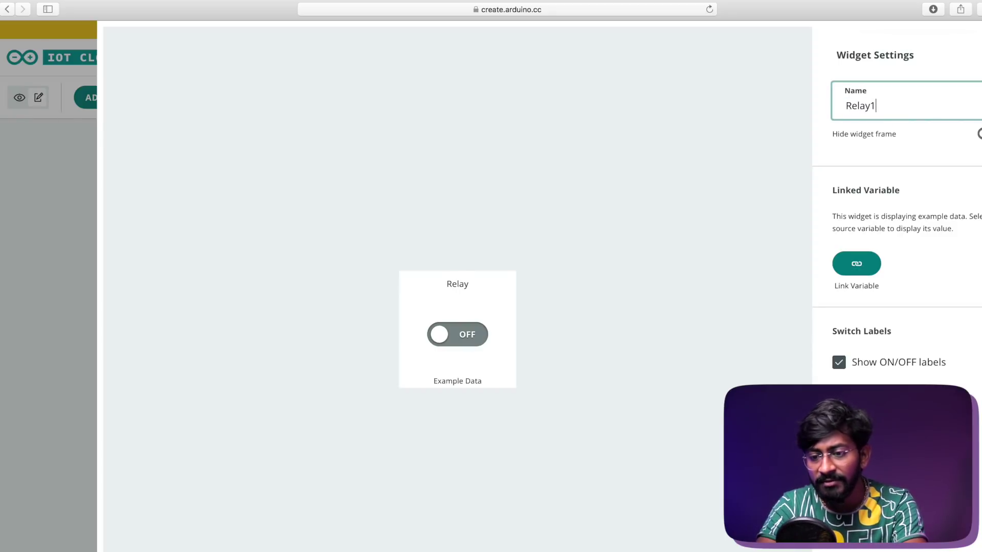
left_click(875, 264)
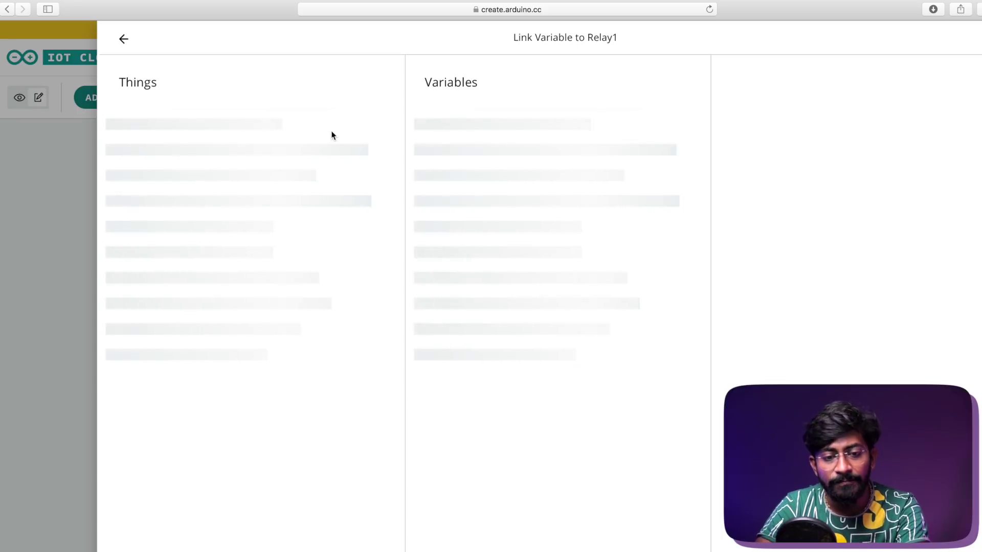
left_click(454, 177)
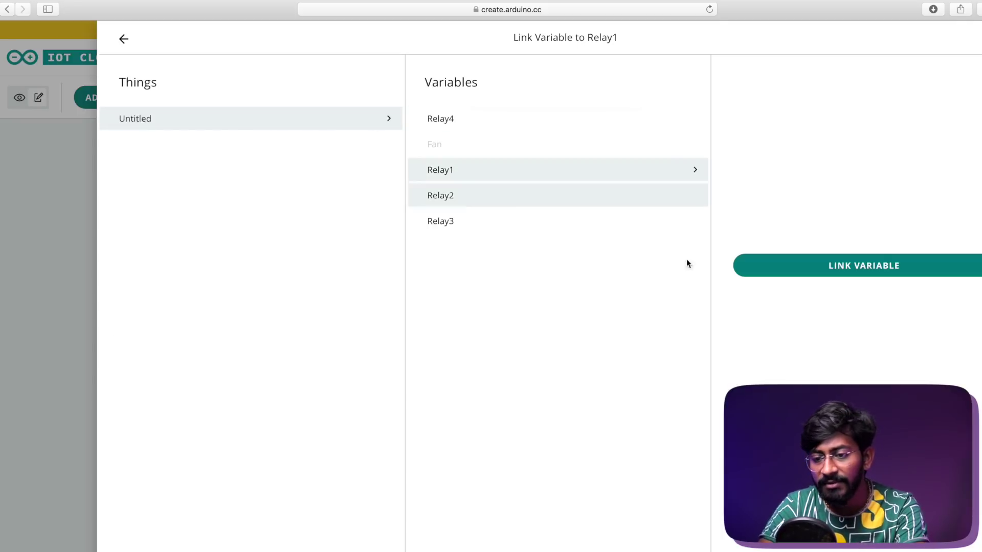
left_click(898, 267)
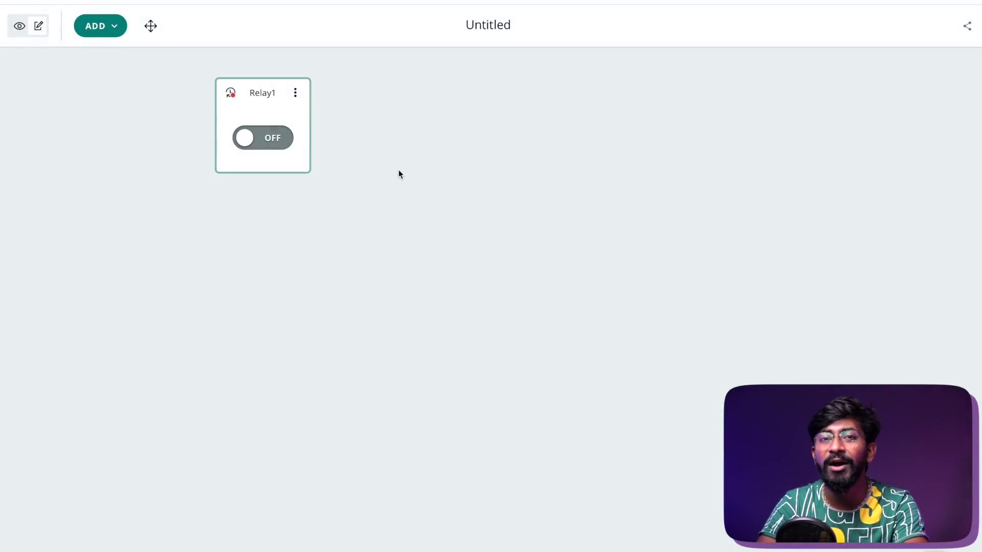
Add three more switch widgets named Relay2, Realy3 and Relay4, linked to the matching relay variables
left_click(100, 25)
left_click(171, 174)
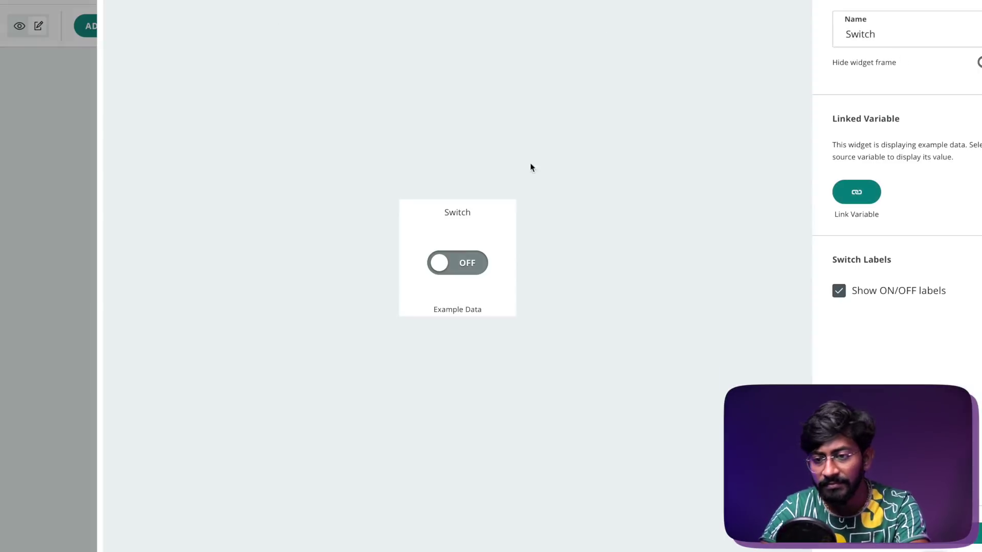
type("Relay4")
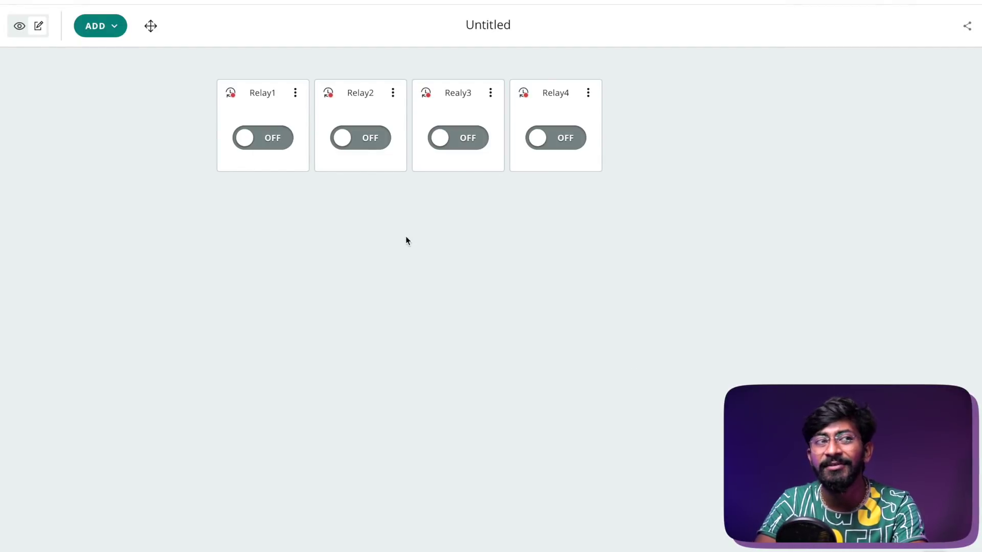
Add a dimmed light widget to the dashboard and name it Fan
left_click(111, 27)
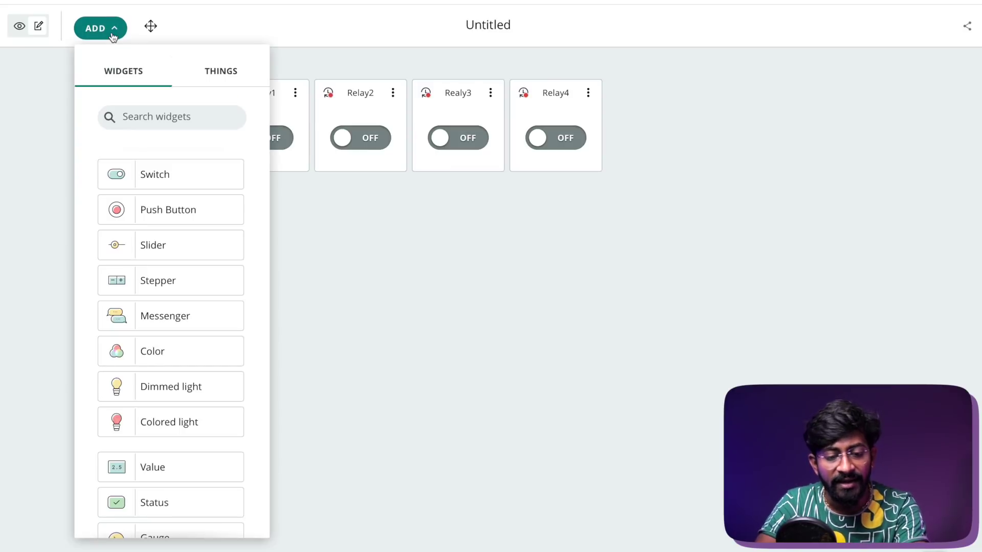
left_click(186, 385)
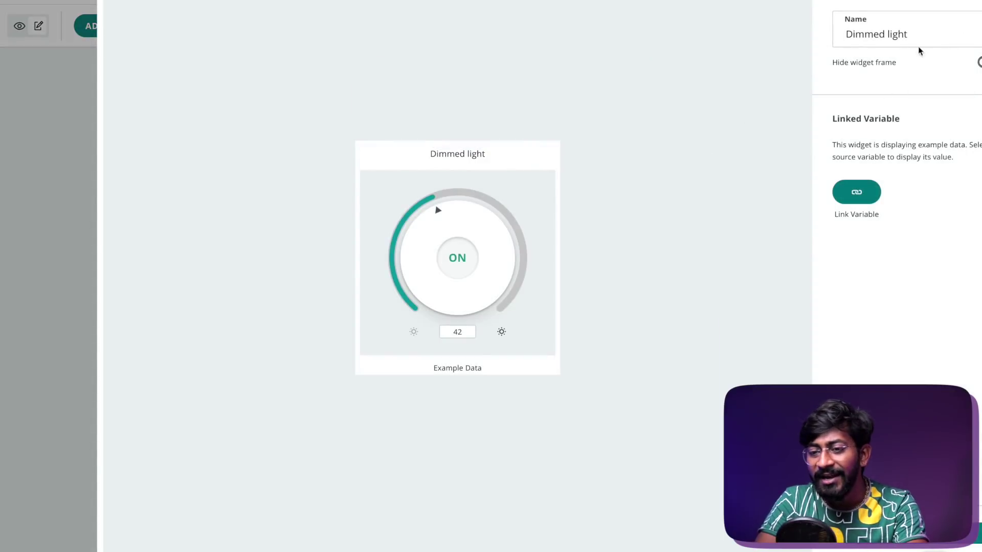
left_click_drag(923, 34, 692, 34)
type("Fan Speed")
key("BackSpace")
key("BackSpace")
key("BackSpace")
key("BackSpace")
key("BackSpace")
key("BackSpace")
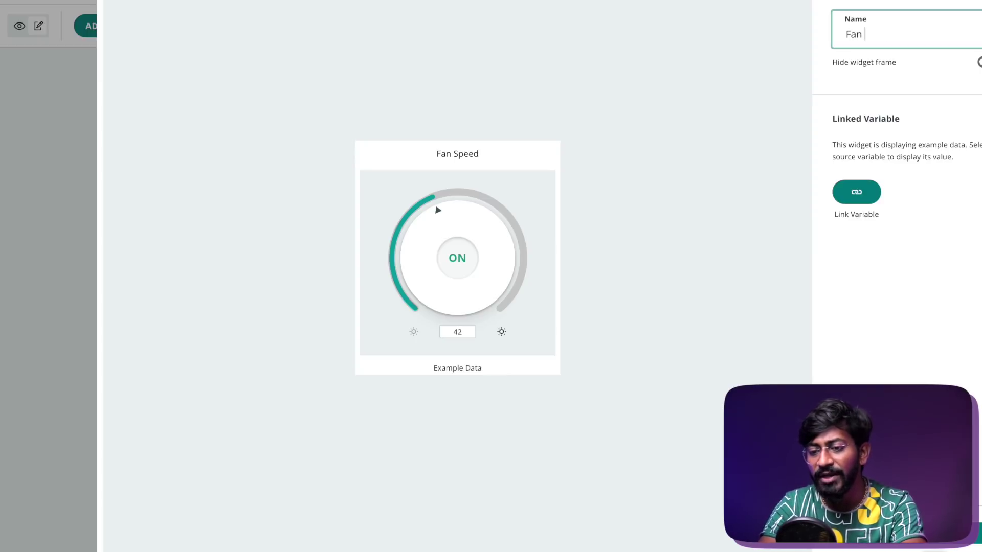
Link the Fan widget to the Thing's Fan variable and finish the widget setup
left_click(857, 191)
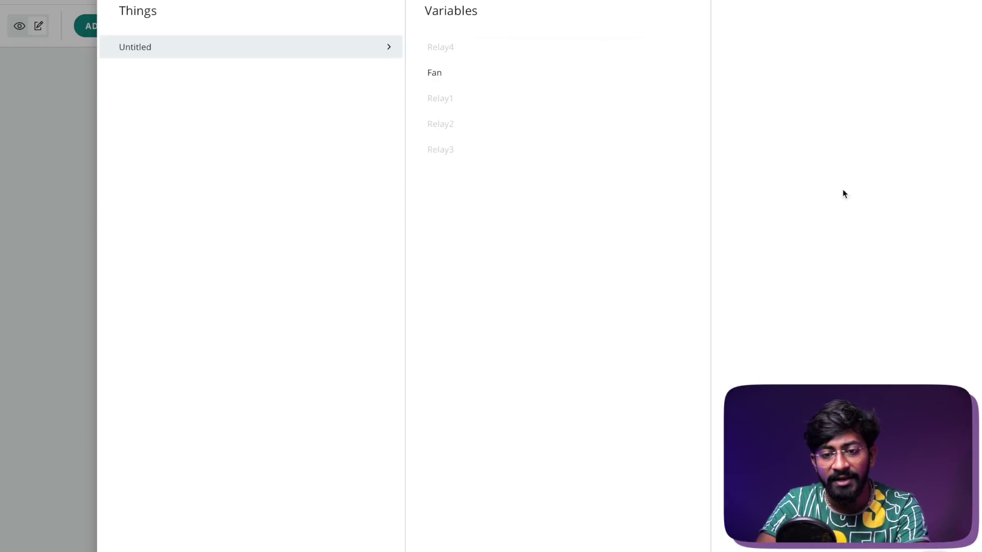
left_click(504, 81)
left_click(797, 193)
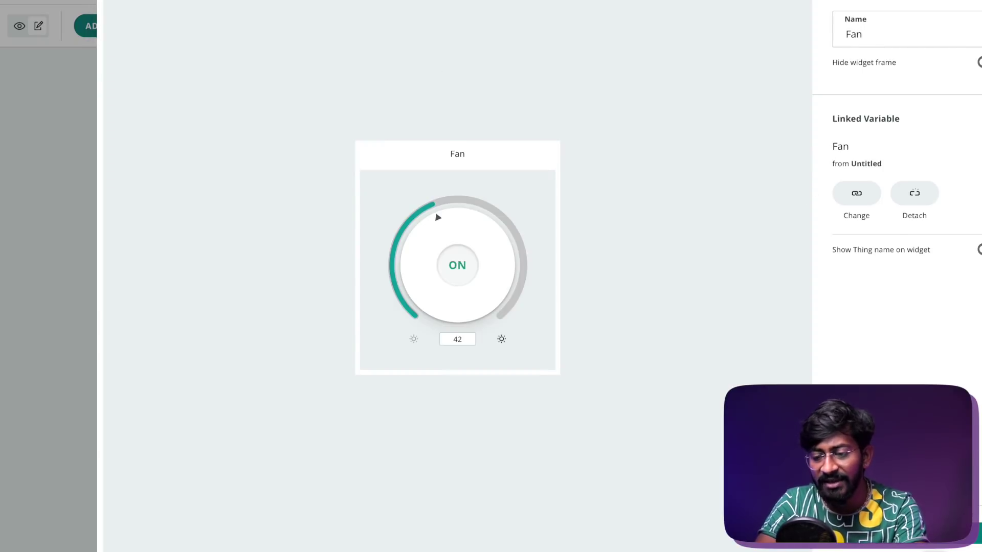
left_click(974, 537)
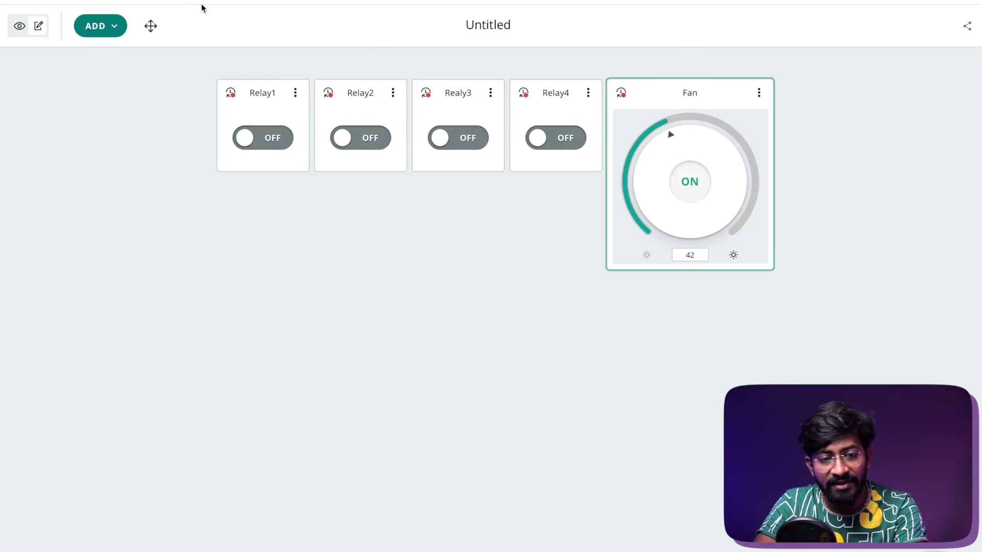
Rearrange the dashboard so the Fan widget sits below the relay switches and spans the width of the first three
left_click(150, 25)
left_click_drag(721, 93, 423, 189)
left_click_drag(368, 482, 461, 95)
left_click_drag(418, 333, 328, 186)
left_click_drag(381, 364, 622, 350)
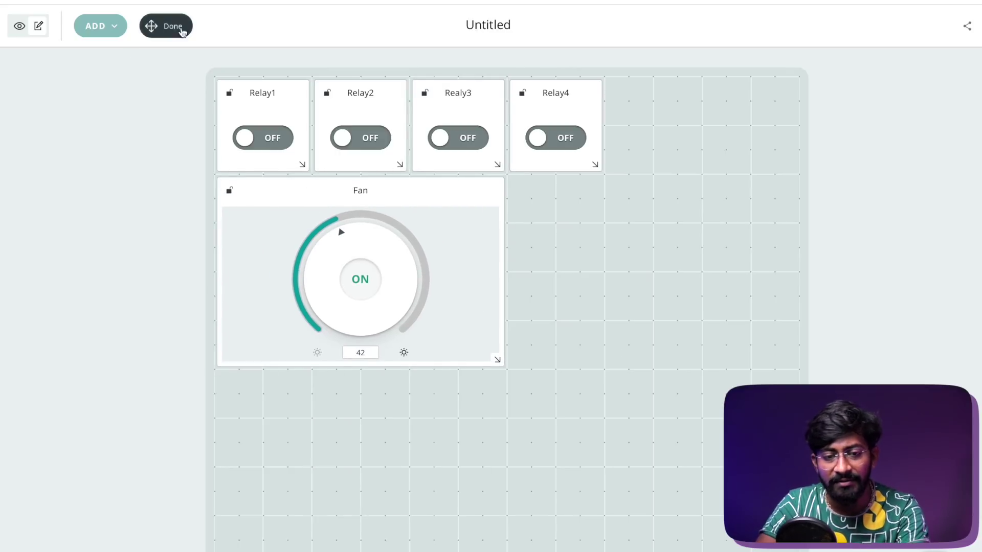
left_click(179, 26)
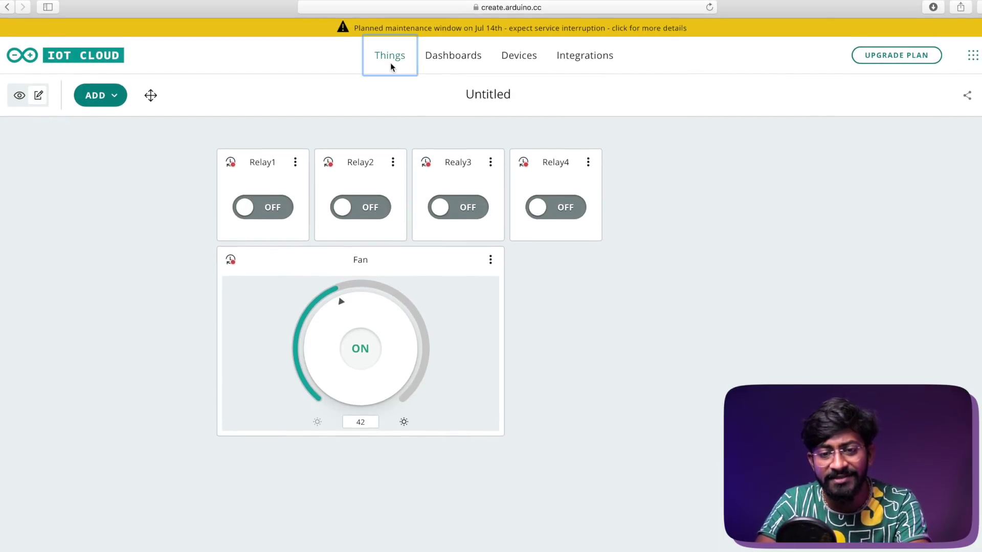
Open the sketch of the Untitled Thing and look over its automatically generated code
left_click(390, 58)
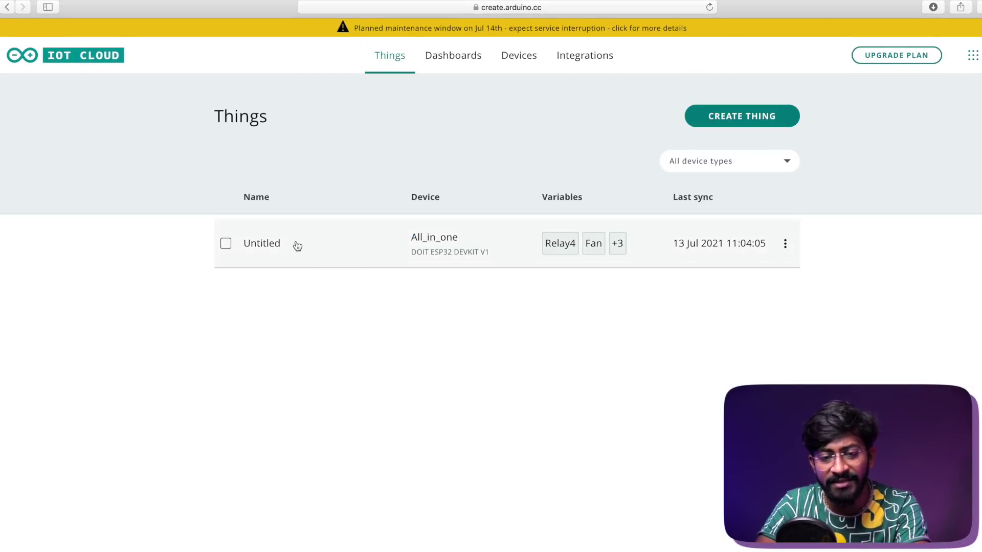
left_click(299, 247)
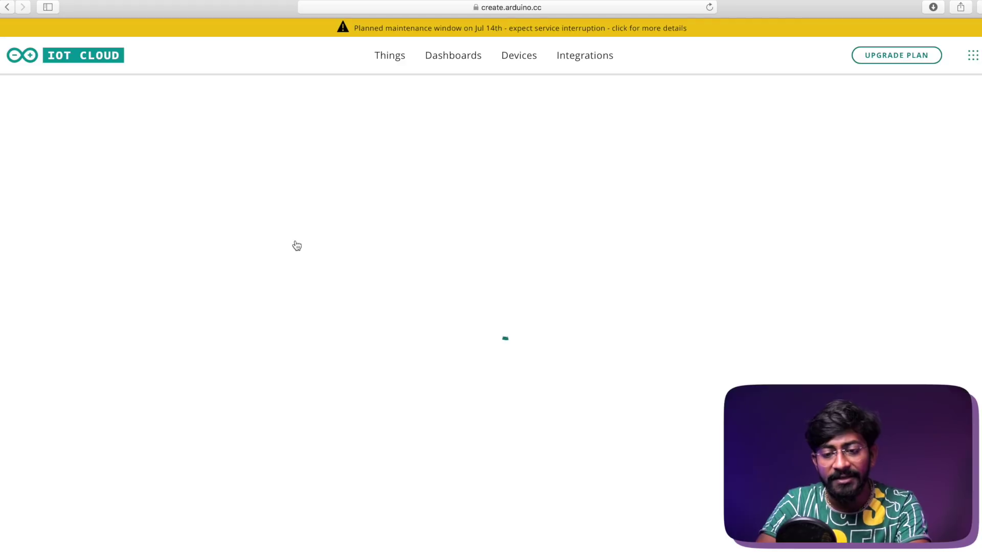
left_click(495, 164)
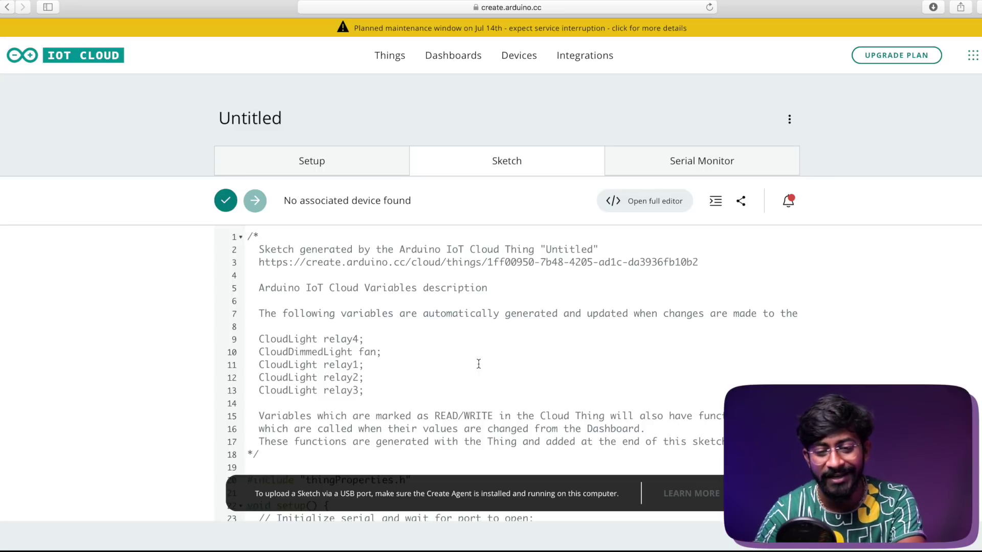
scroll(478, 364, "down", 3)
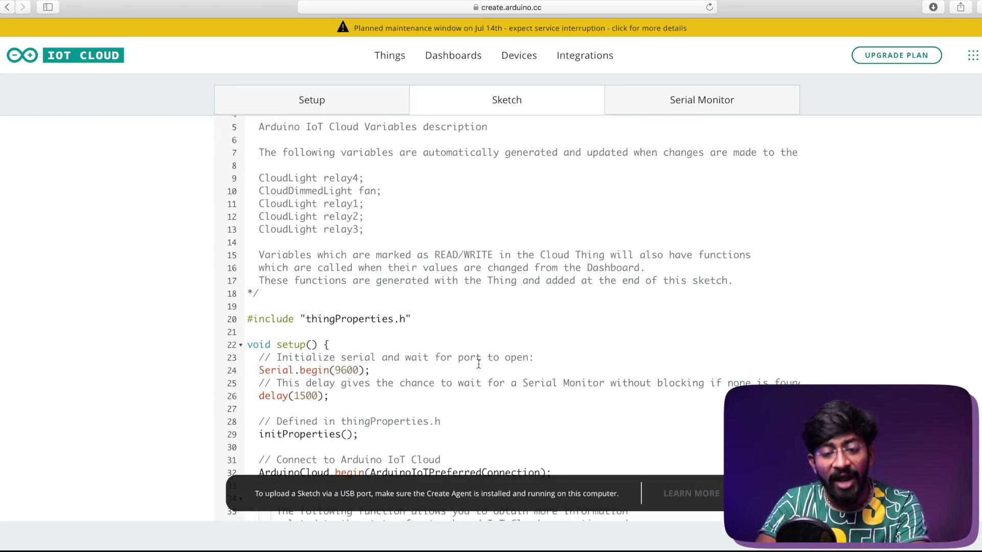
scroll(479, 364, "down", 3)
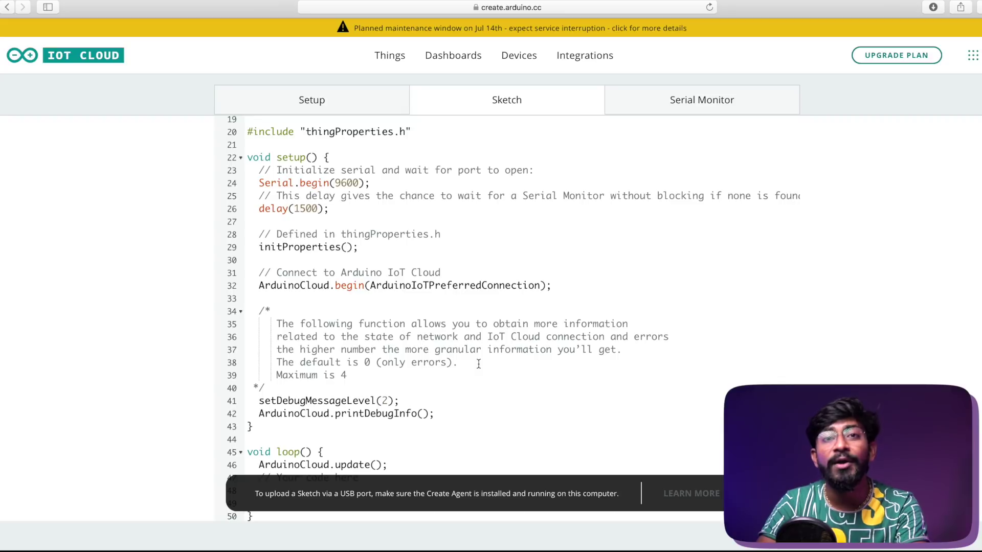
scroll(479, 363, "up", 5)
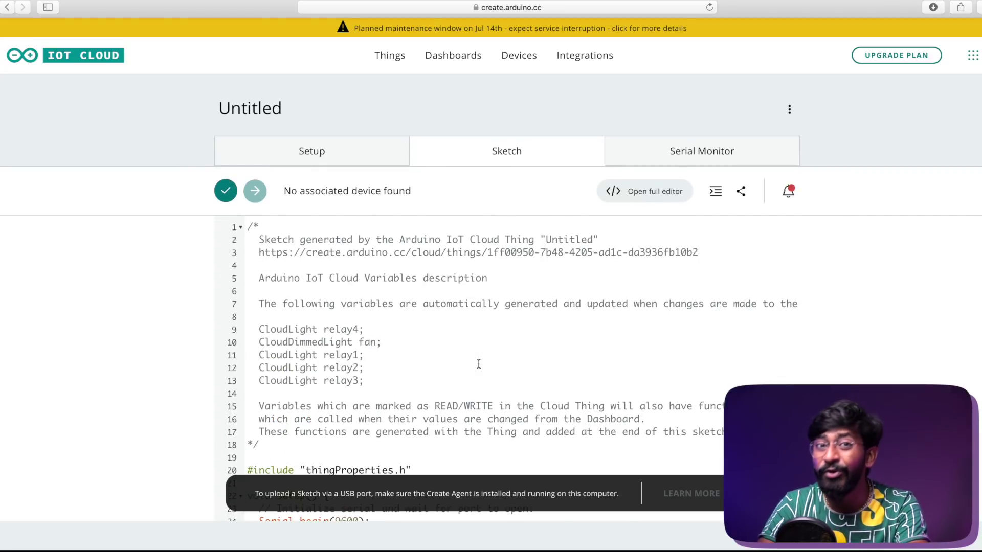
Switch to the Arduino IDE and copy the full code of the Untitled_jun17a sketch
key("ctrl+Left")
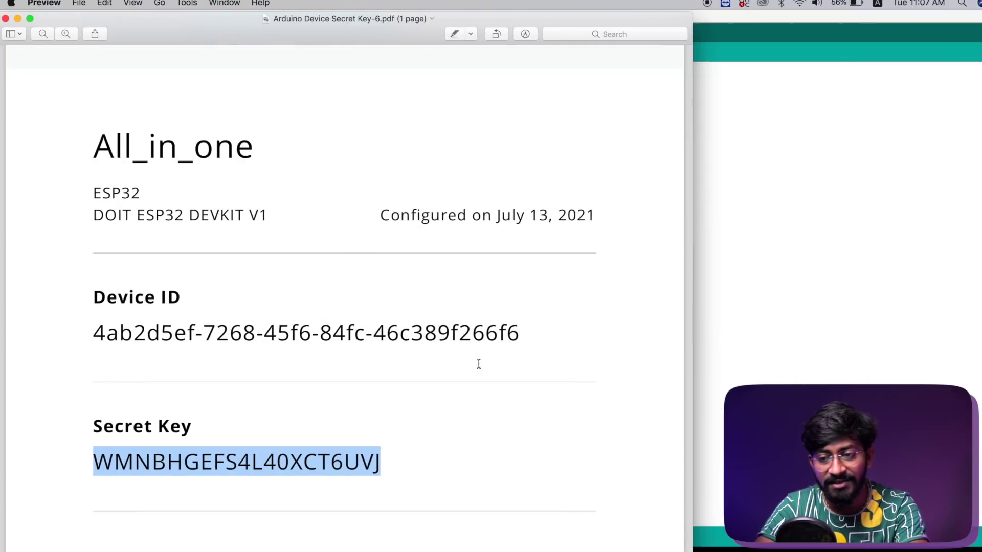
left_click(922, 207)
left_click_drag(1, 262, 97, 519)
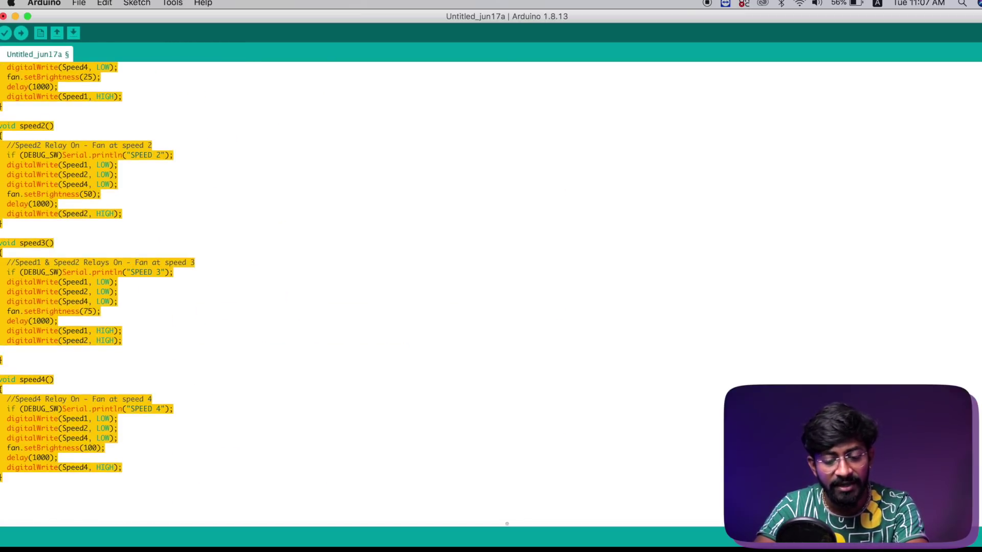
key("super+c")
Back in the IoT Cloud sketch, replace all code below the header comment with the copied code
key("super+Tab")
scroll(415, 320, "down", 3)
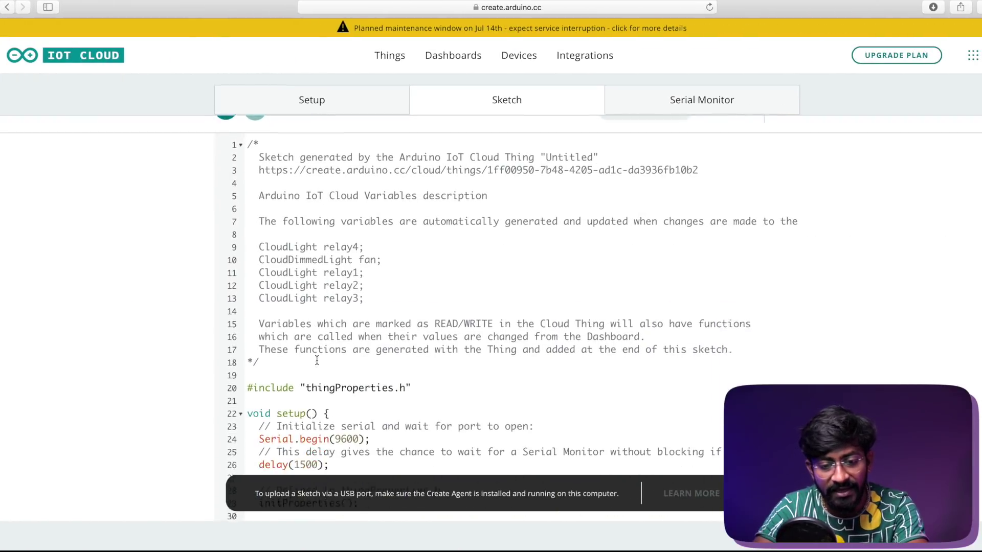
left_click_drag(246, 361, 767, 514)
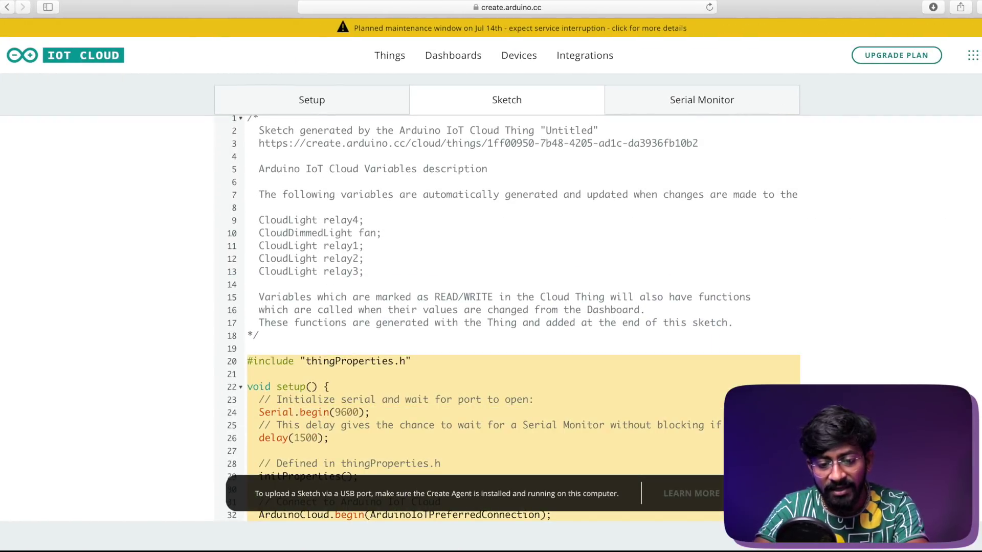
scroll(431, 320, "down", 10)
key("super+v")
scroll(386, 392, "up", 20)
scroll(386, 392, "up", 20)
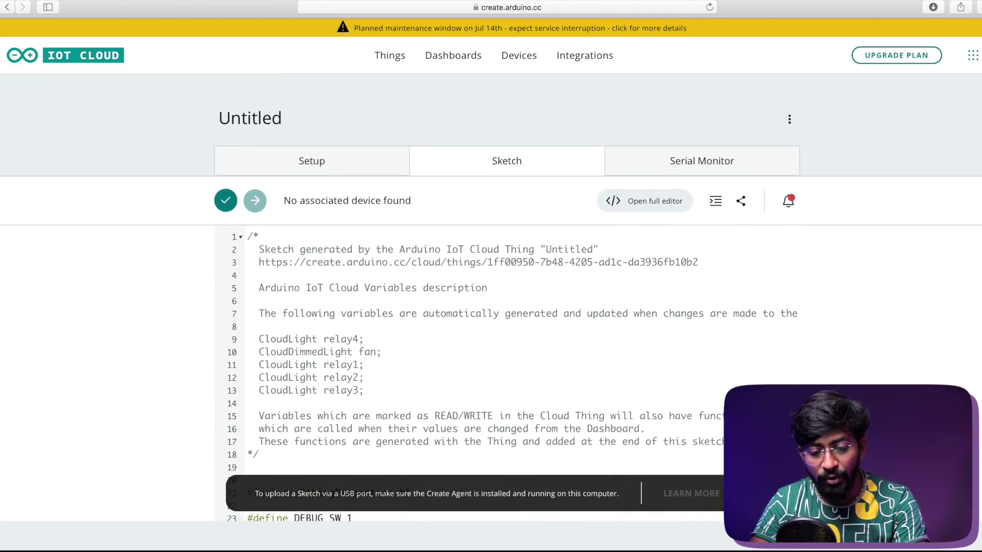
Examine the cloud variable list in the header comment and the fan regulator, switch and relay pin definitions
scroll(673, 353, "down", 5)
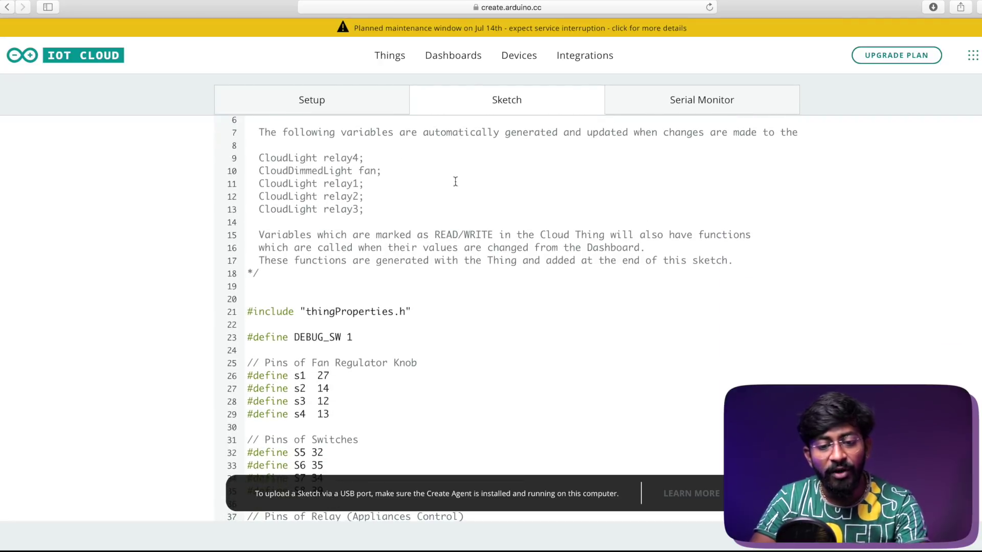
left_click_drag(364, 209, 258, 155)
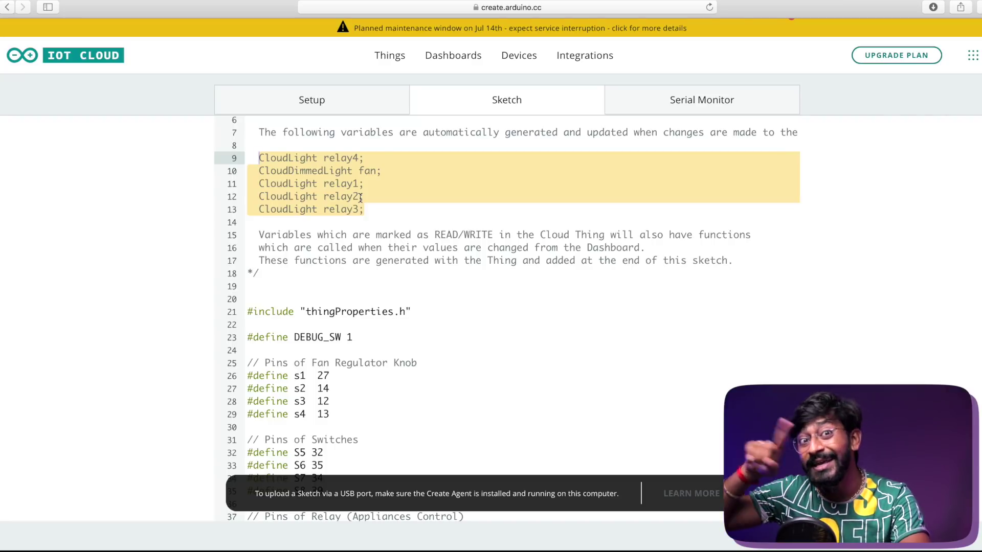
scroll(361, 199, "down", 5)
left_click(342, 254)
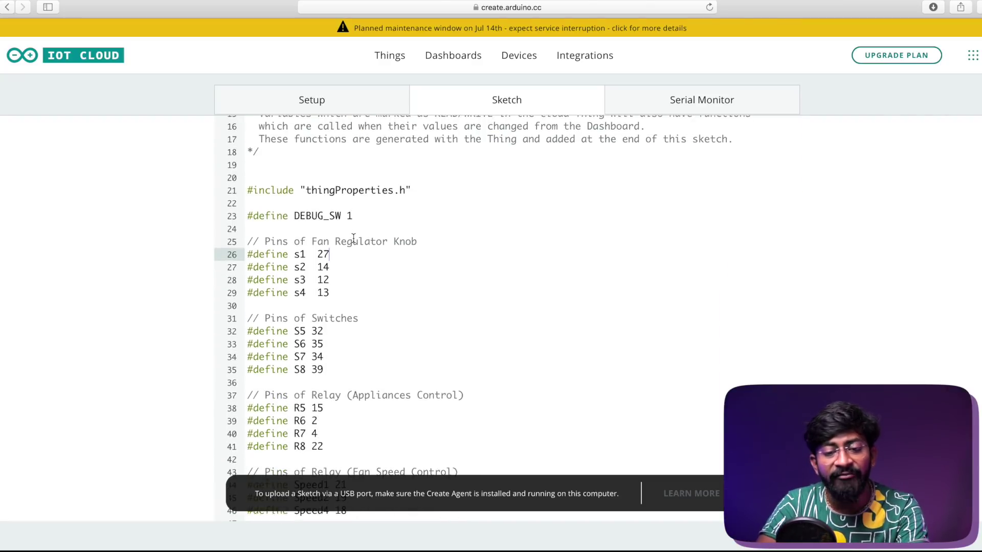
Review the switch, appliance relay and fan speed relay pin definitions, along with the speed flag and previous switch state variables
left_click_drag(324, 366, 248, 214)
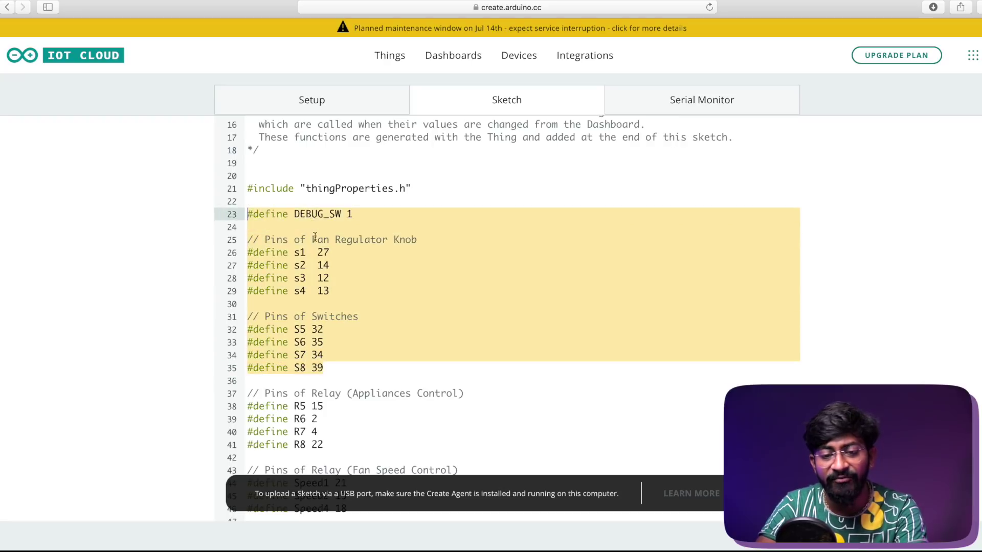
left_click(304, 239)
left_click_drag(367, 317, 292, 317)
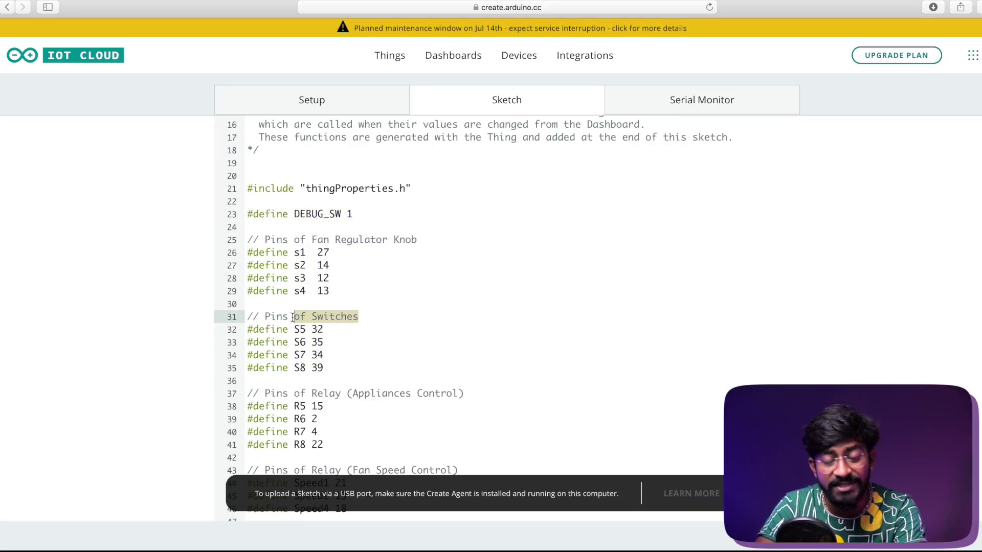
scroll(302, 317, "down", 5)
left_click(324, 313)
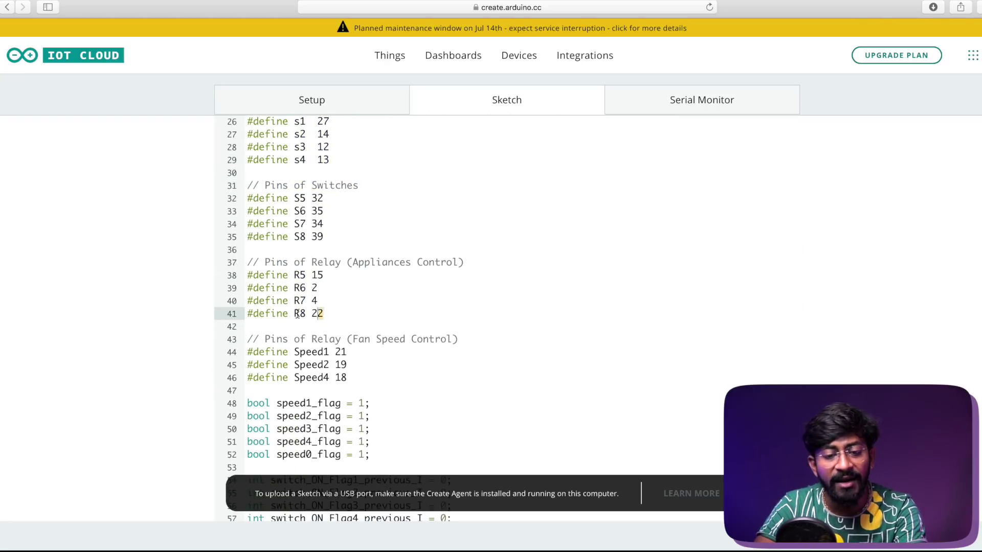
left_click_drag(323, 313, 249, 275)
scroll(249, 275, "down", 3)
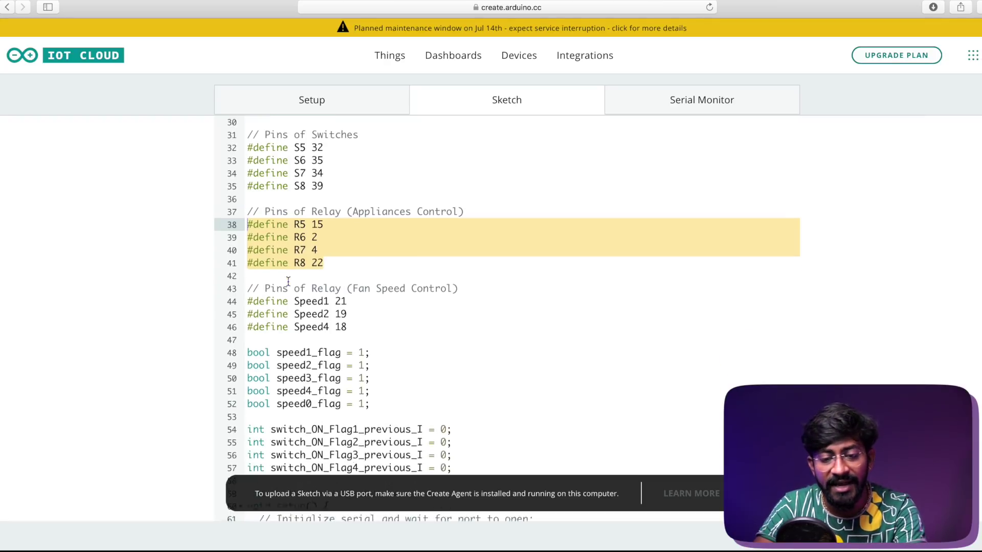
left_click(323, 305)
left_click_drag(323, 306, 248, 278)
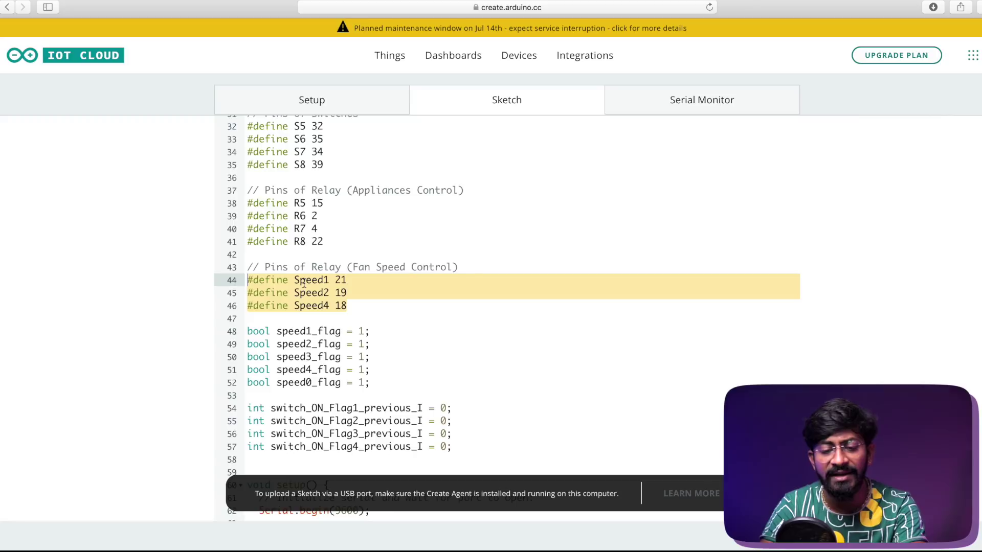
scroll(303, 283, "down", 3)
left_click_drag(451, 304, 223, 192)
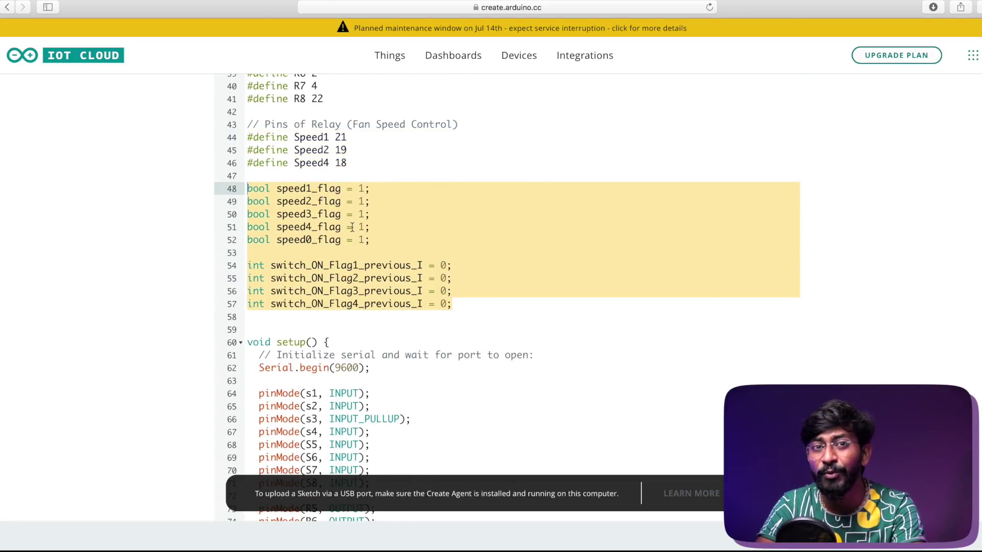
Examine the pin modes and cloud connection code in setup(), and the ArduinoCloud.update() and manual_control() calls in loop()
scroll(351, 227, "down", 6)
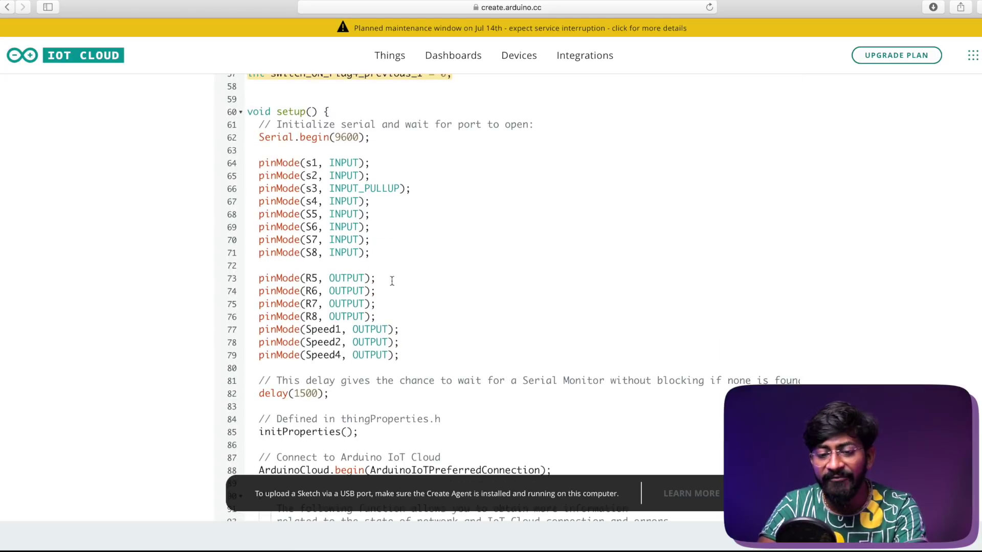
scroll(379, 354, "down", 6)
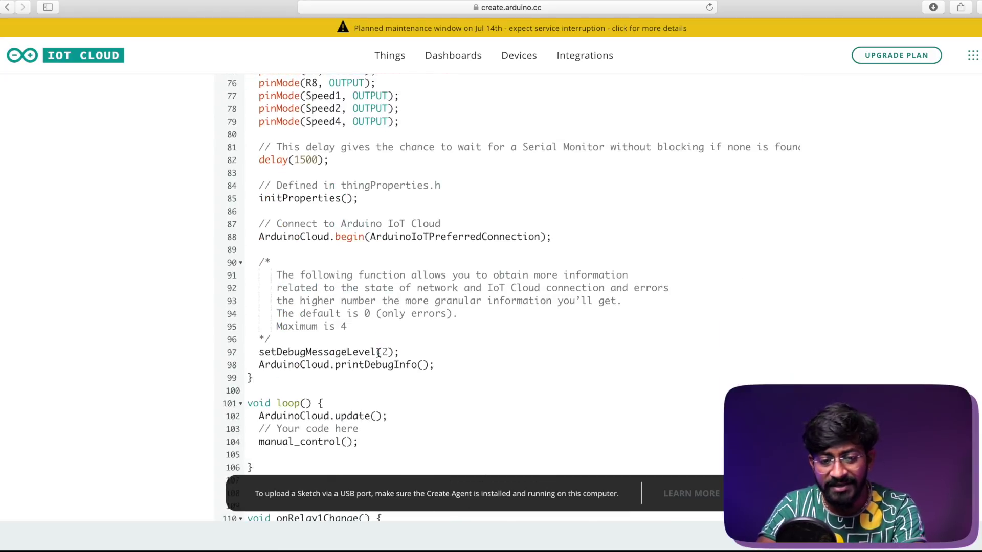
scroll(378, 351, "down", 3)
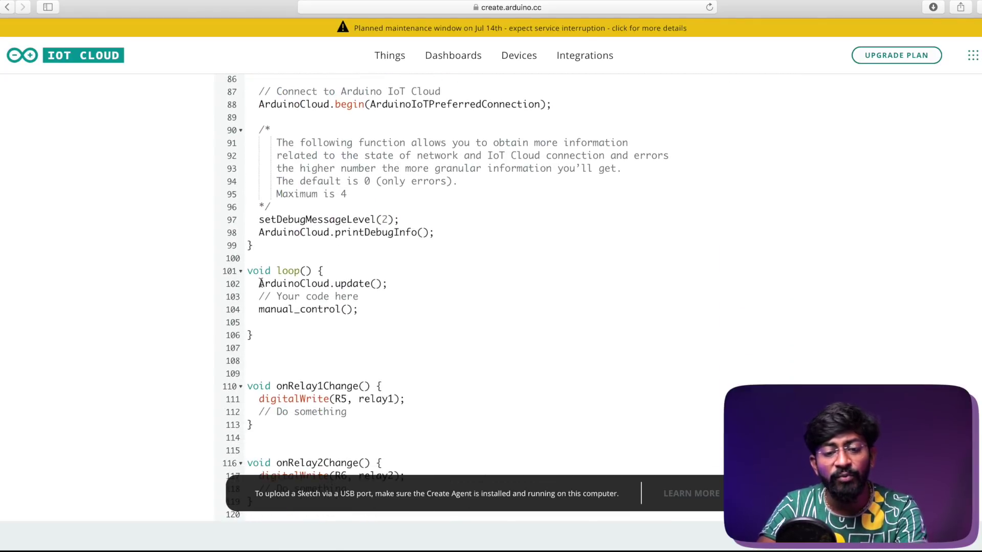
left_click_drag(257, 283, 421, 285)
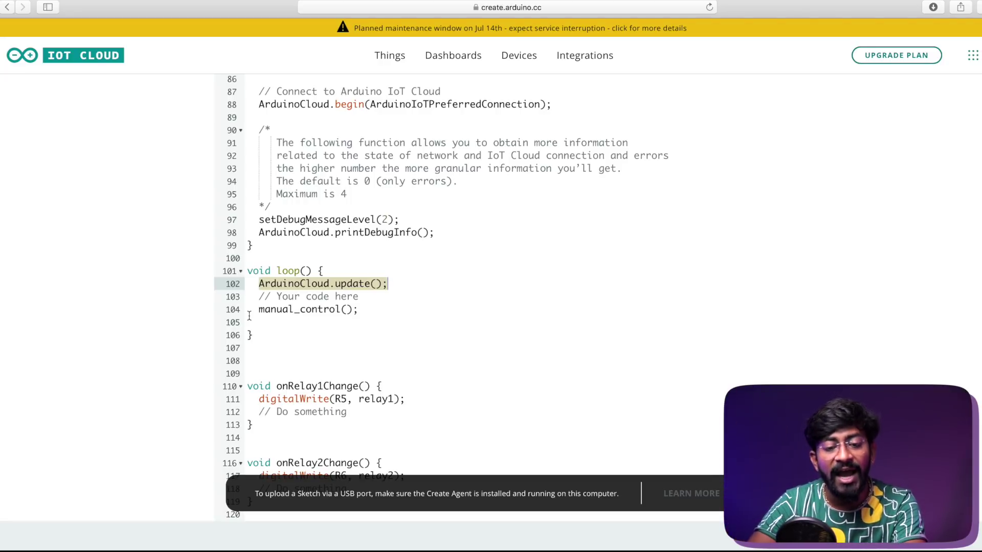
left_click_drag(256, 310, 374, 304)
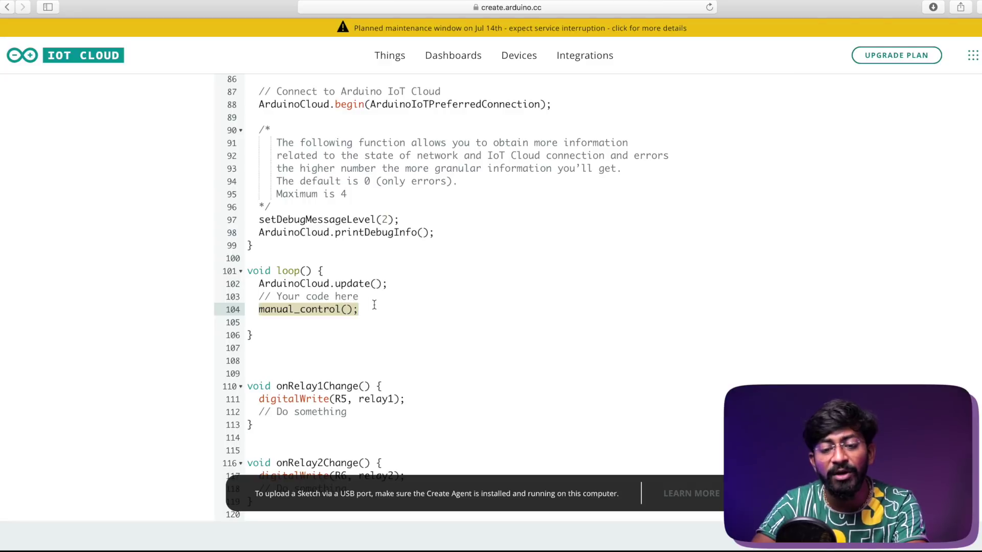